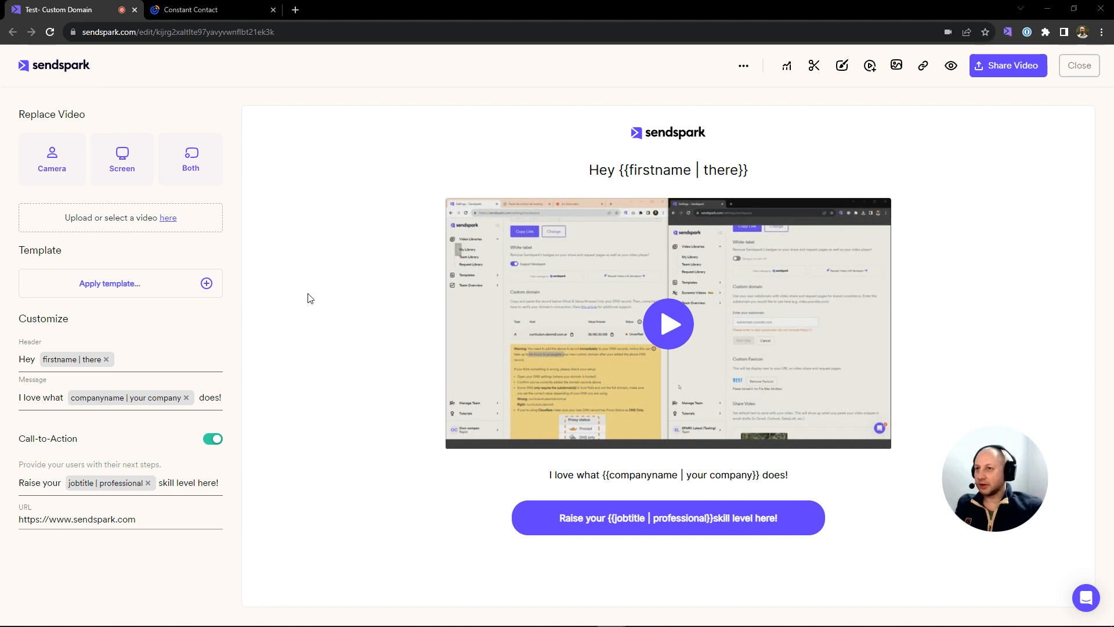
Add Constant Contact to the video's personalized sharing shortcuts, save the change, and copy the video for Constant Contact
left_click(1002, 69)
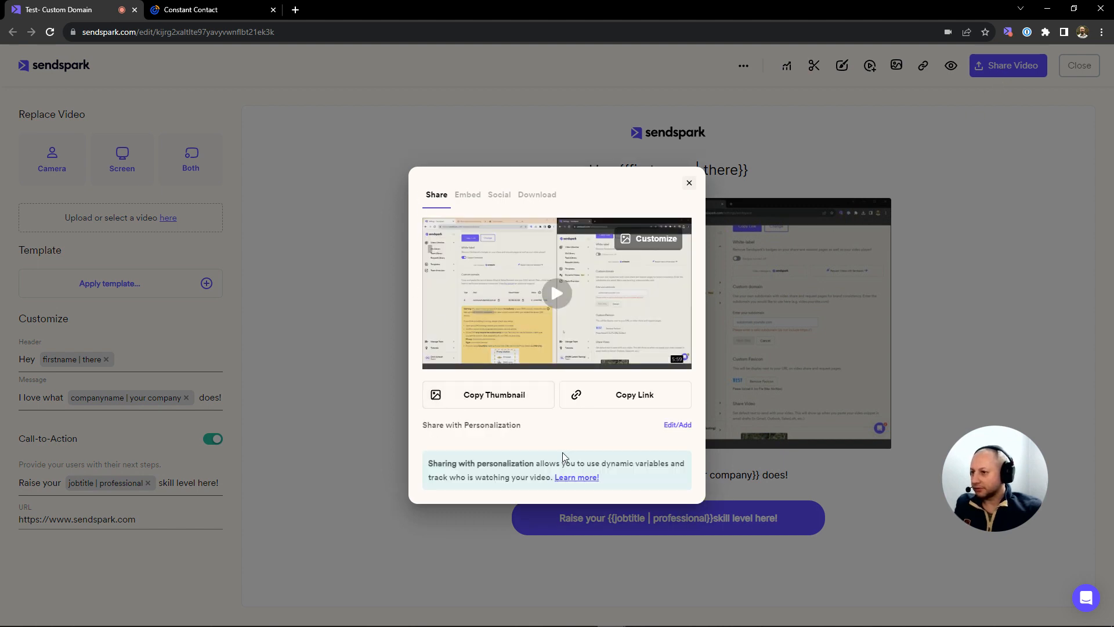
left_click_drag(429, 428, 569, 426)
left_click(577, 433)
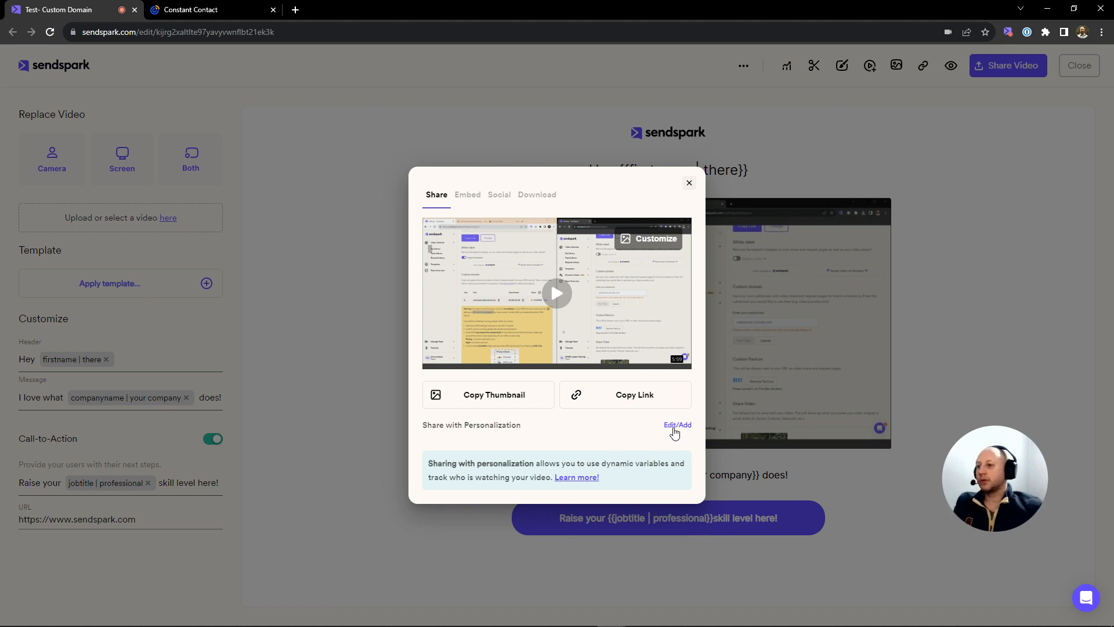
left_click(675, 427)
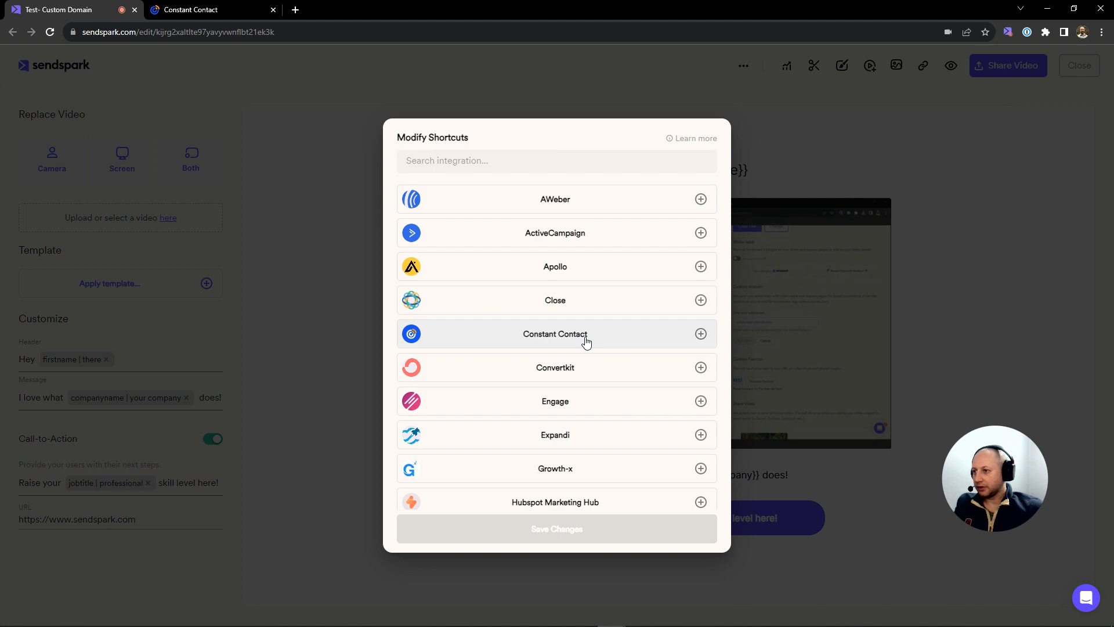
left_click(547, 166)
type("con")
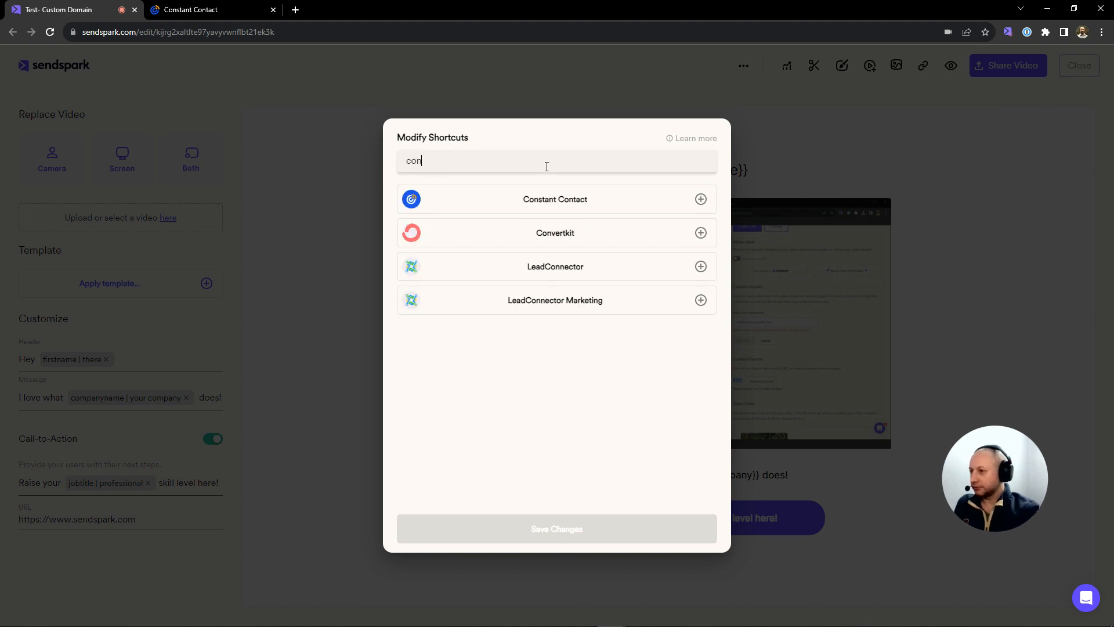
left_click(701, 201)
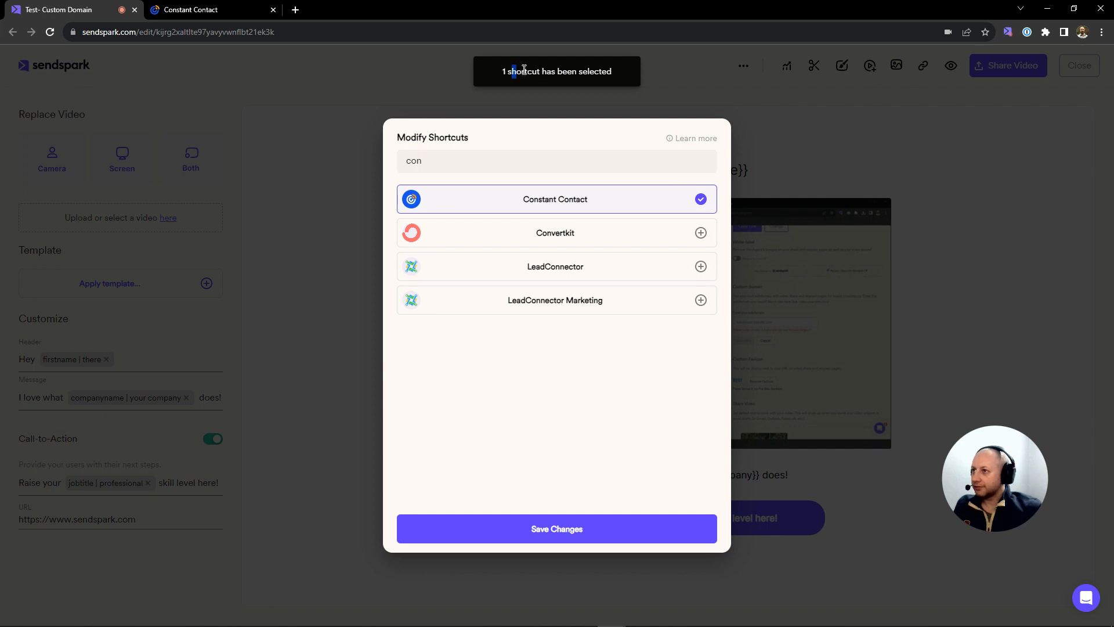
left_click(589, 529)
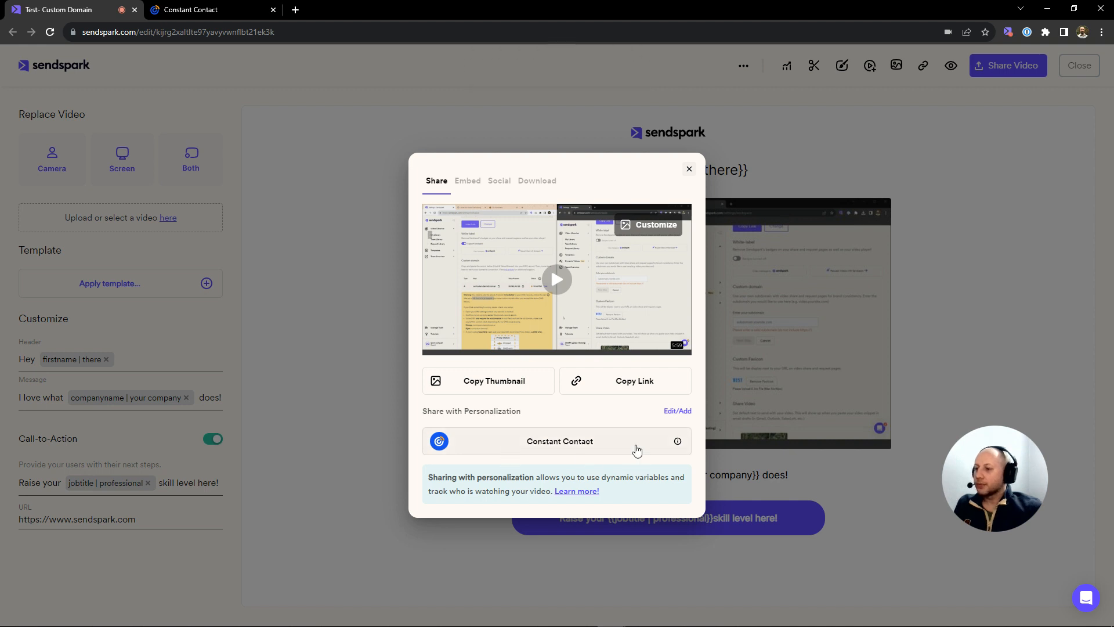
left_click(567, 446)
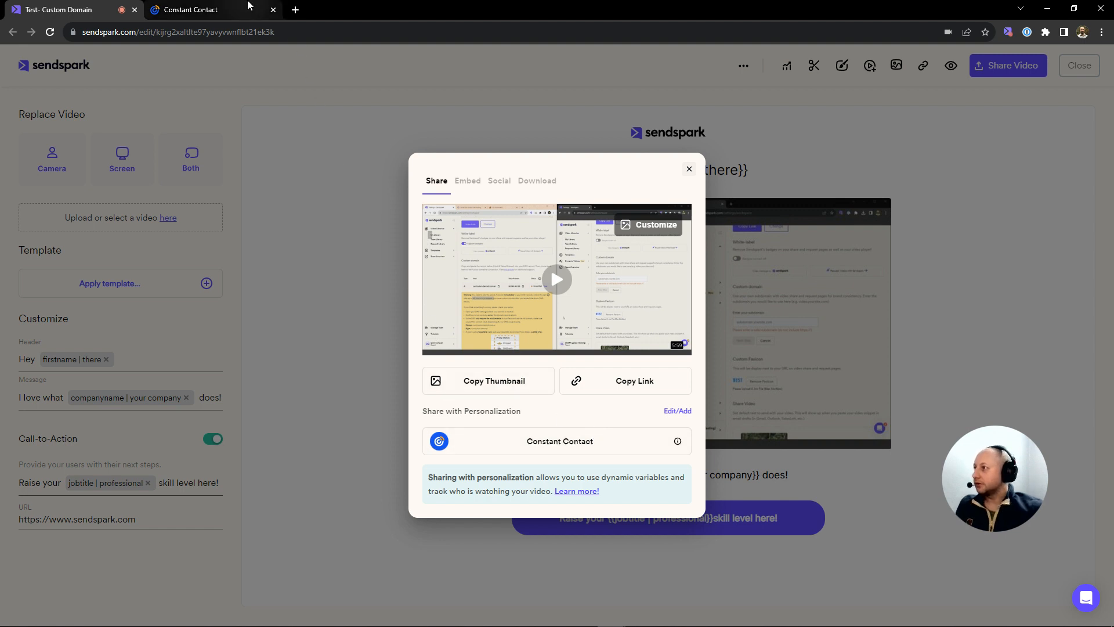
Switch to Constant Contact and open the options for adding contacts
left_click(238, 10)
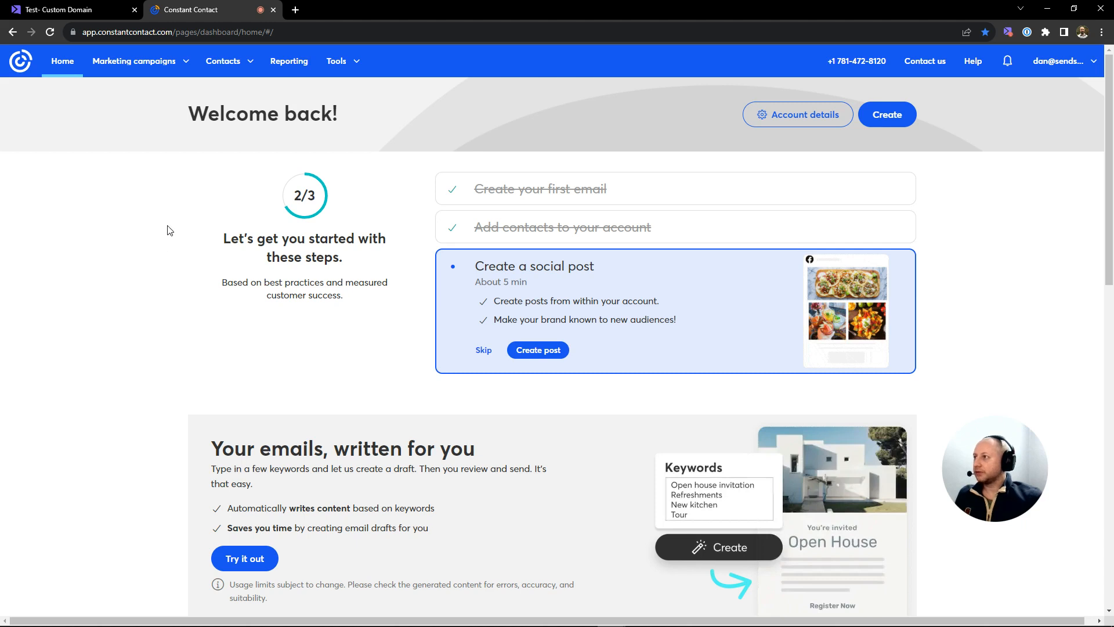
left_click(251, 64)
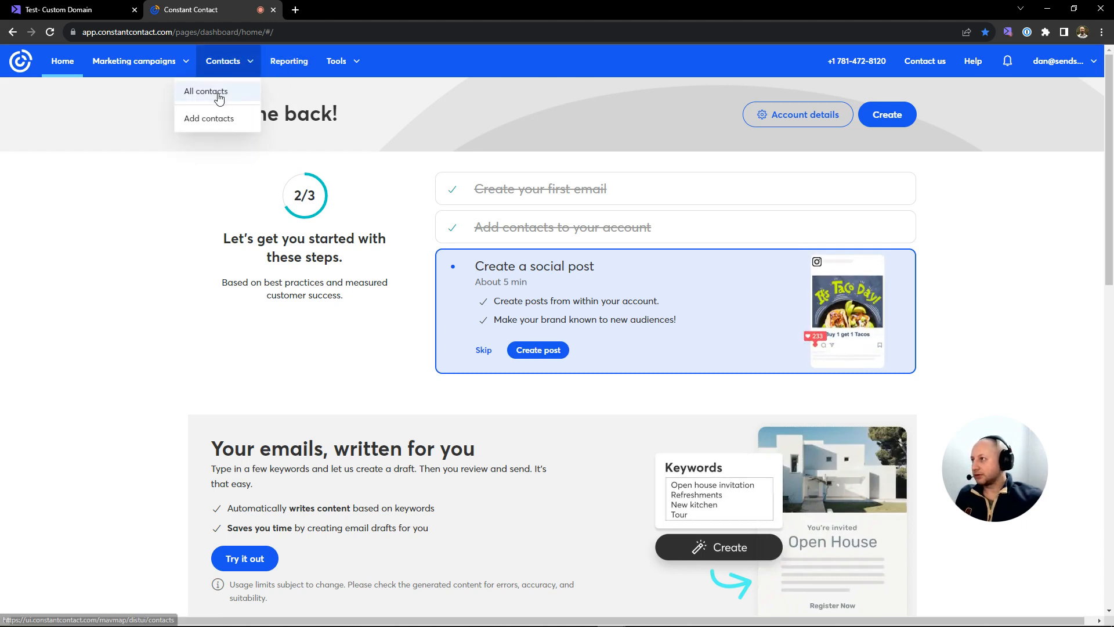
left_click(224, 124)
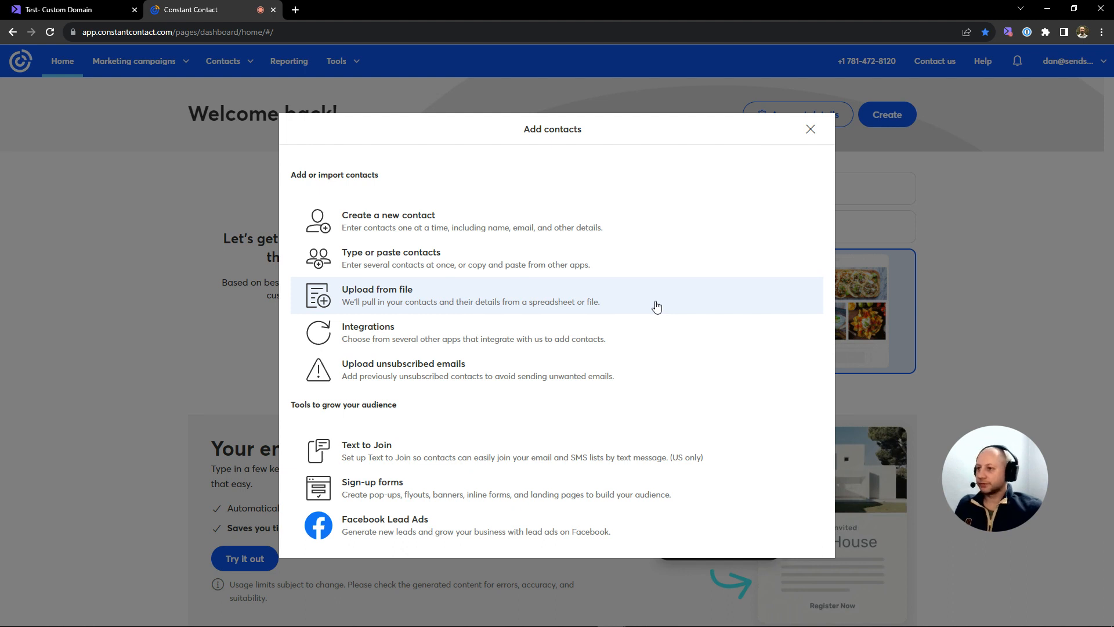
Return to Sendspark, close the sharing dialog, and examine the header's firstname merge tag and its fallback text without changing them
left_click(80, 7)
left_click(356, 346)
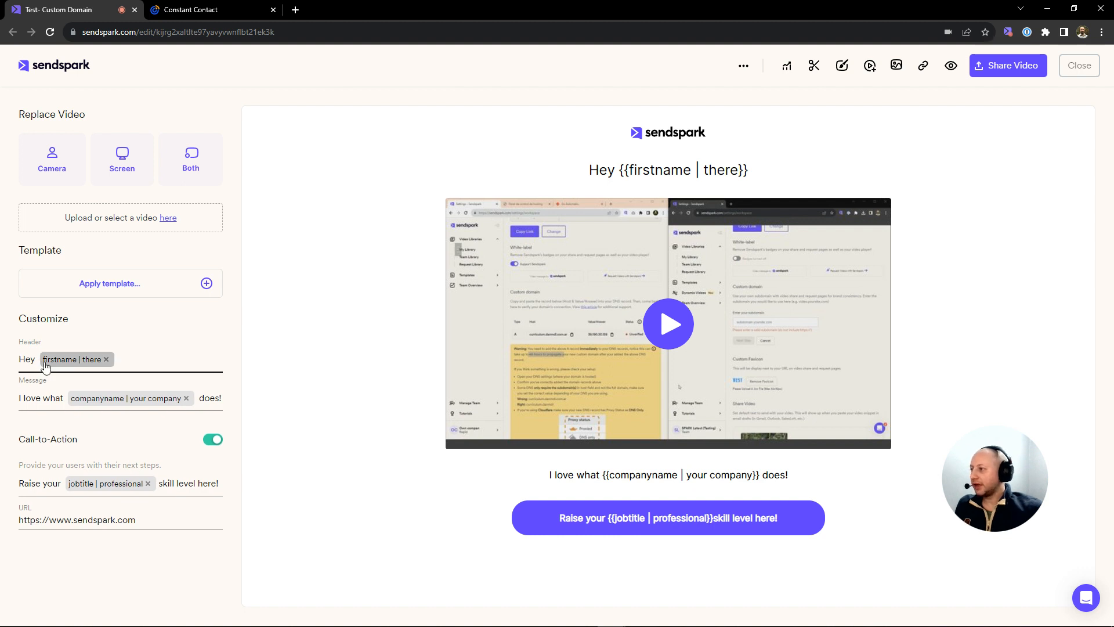
left_click(88, 362)
left_click_drag(499, 372, 474, 348)
left_click(568, 352)
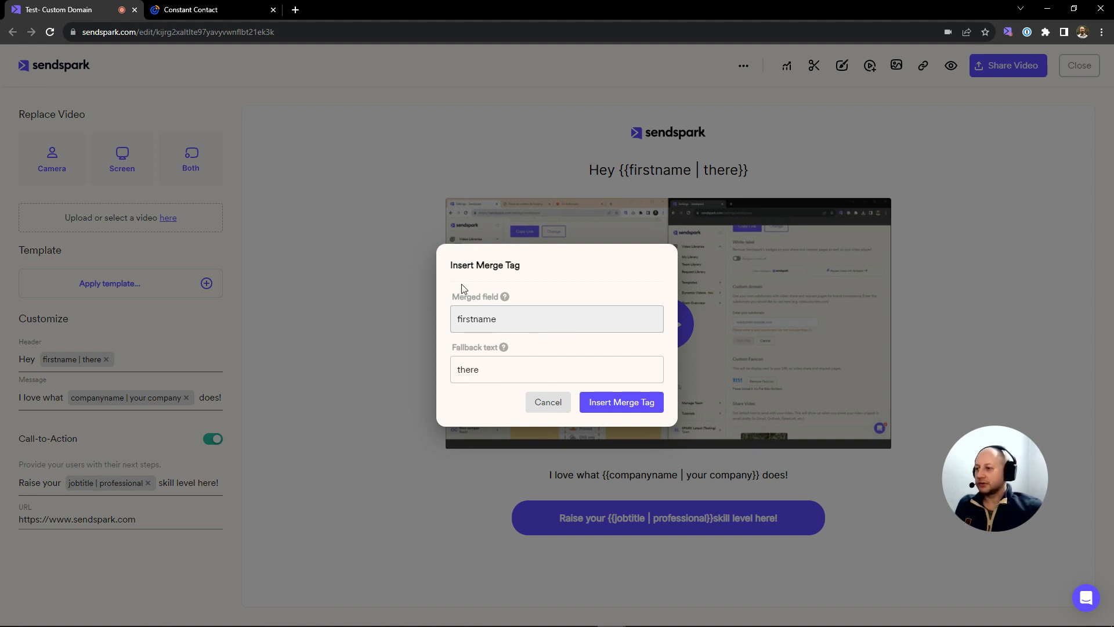
left_click(492, 368)
left_click_drag(492, 368, 459, 370)
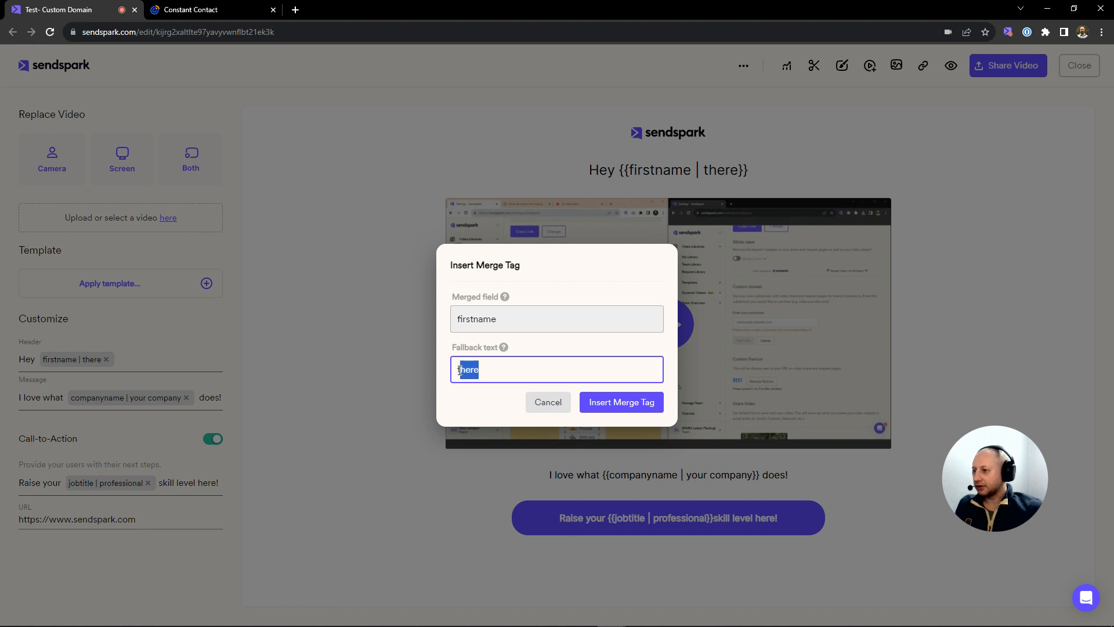
left_click(495, 372)
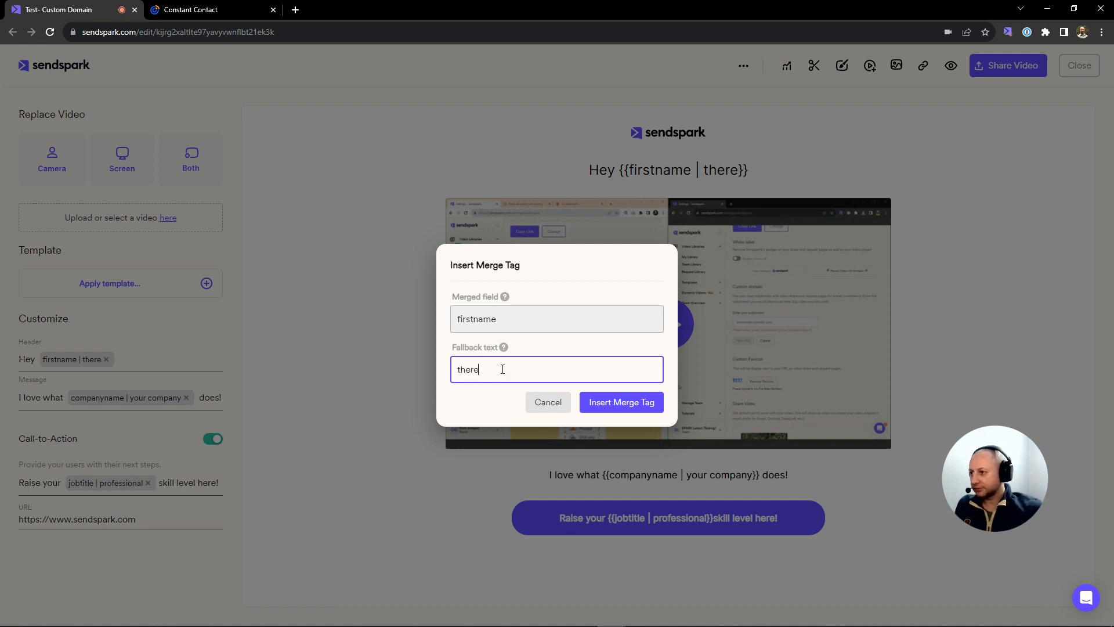
left_click(547, 408)
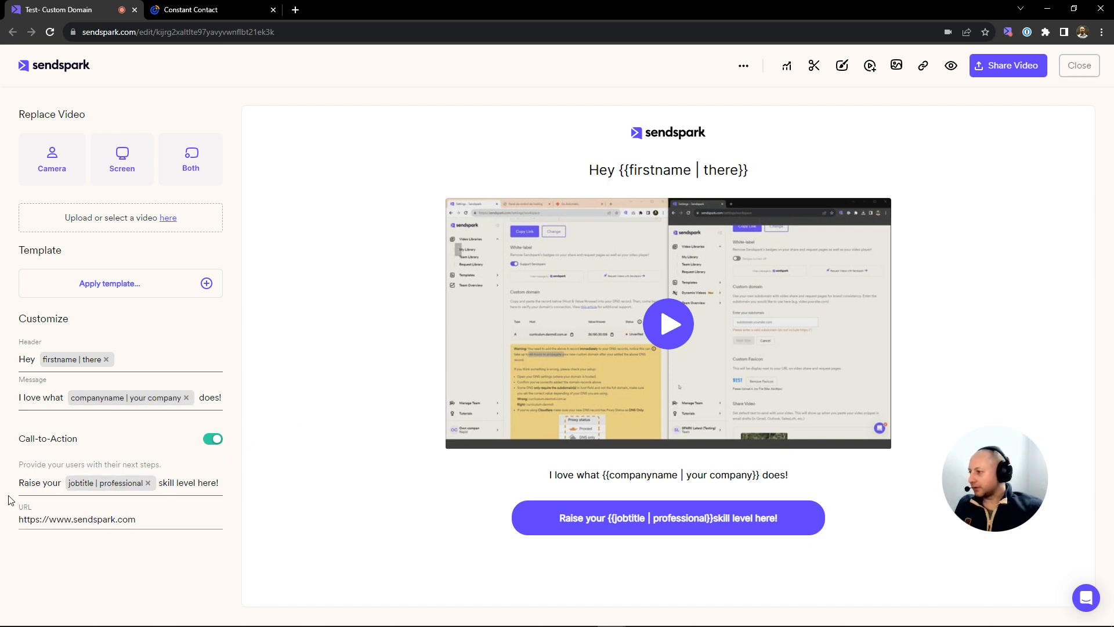
Examine the call-to-action URL and the firstname and companyname merge tags in the video page preview
left_click_drag(129, 520, 16, 524)
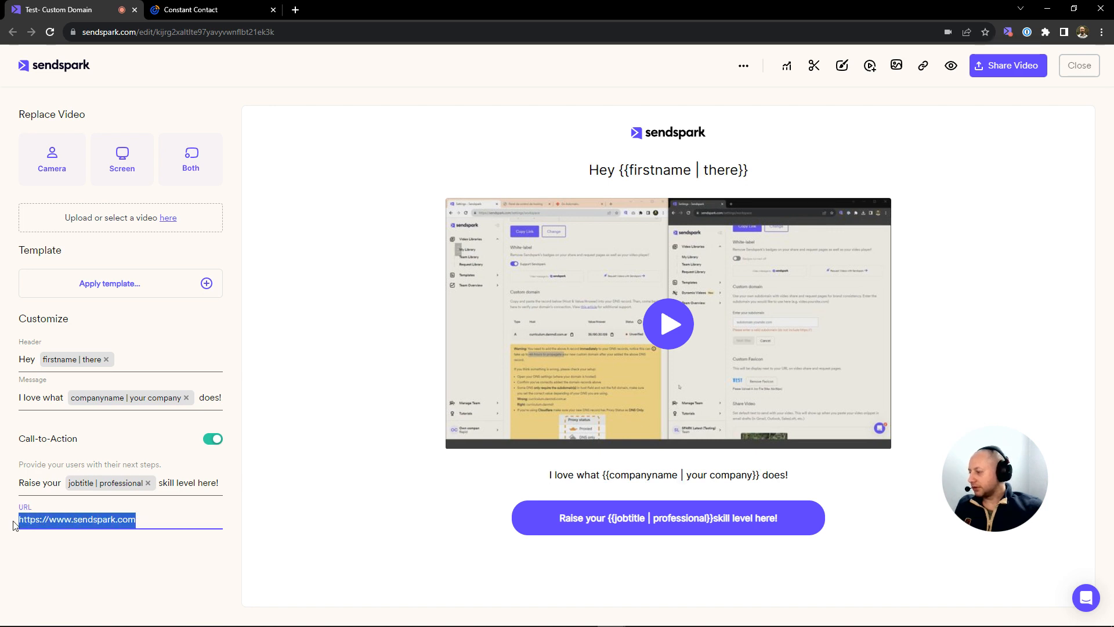
left_click(162, 518)
left_click_drag(162, 517, 21, 521)
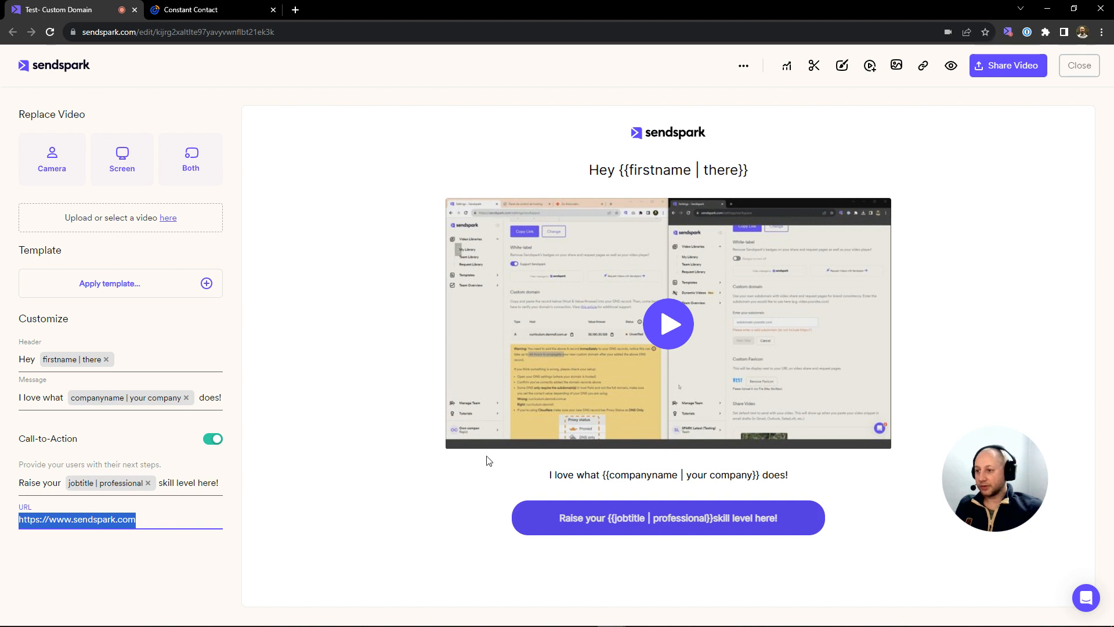
left_click(336, 376)
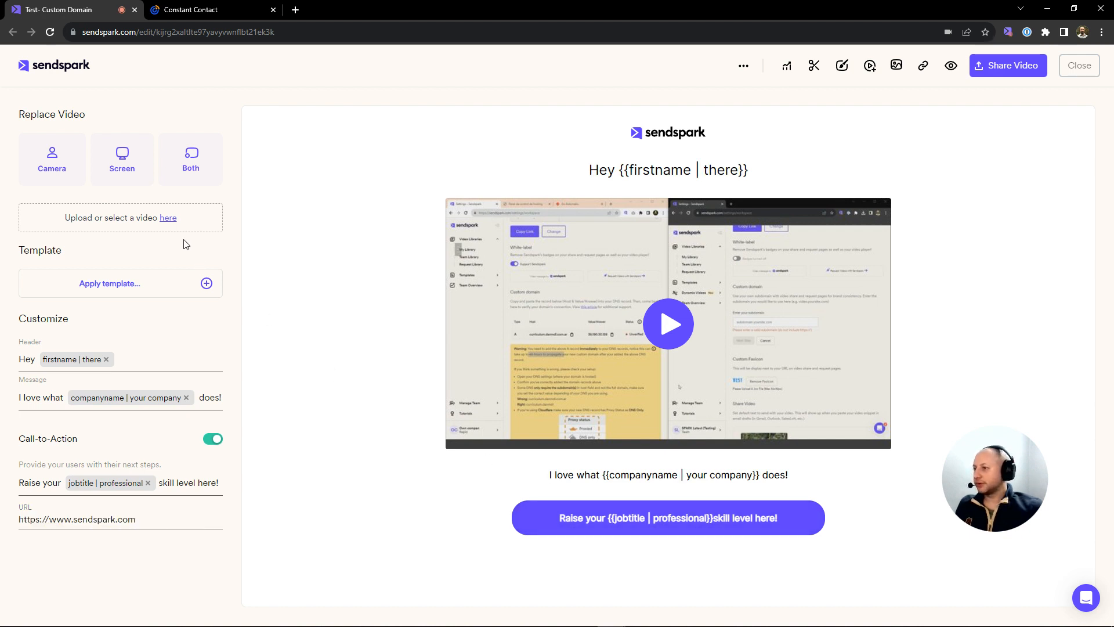
left_click_drag(616, 170, 749, 172)
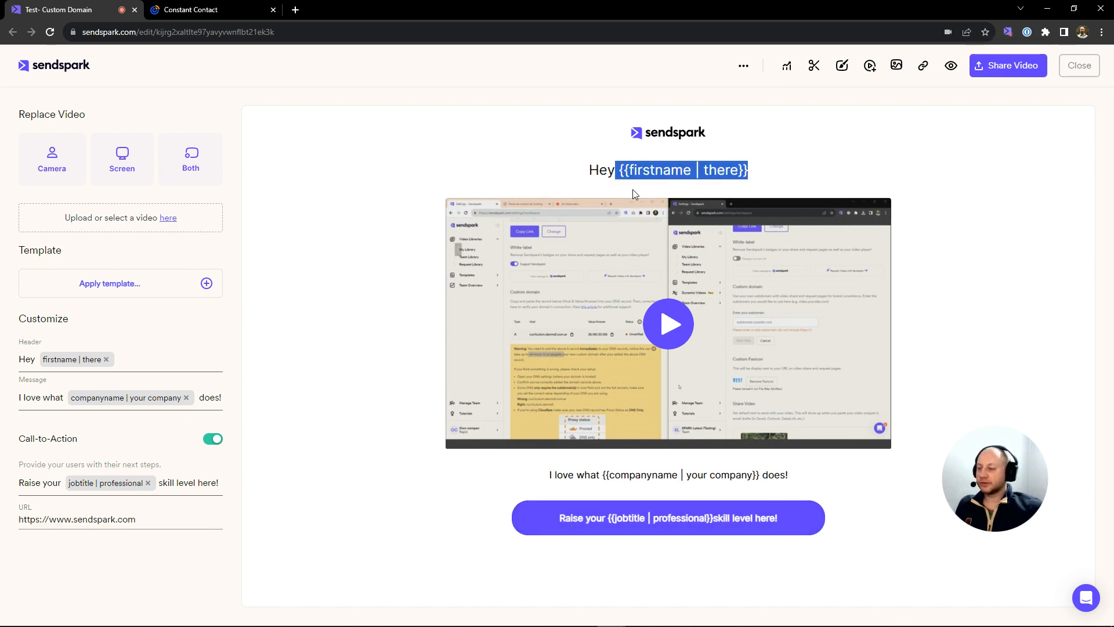
left_click_drag(603, 473, 724, 461)
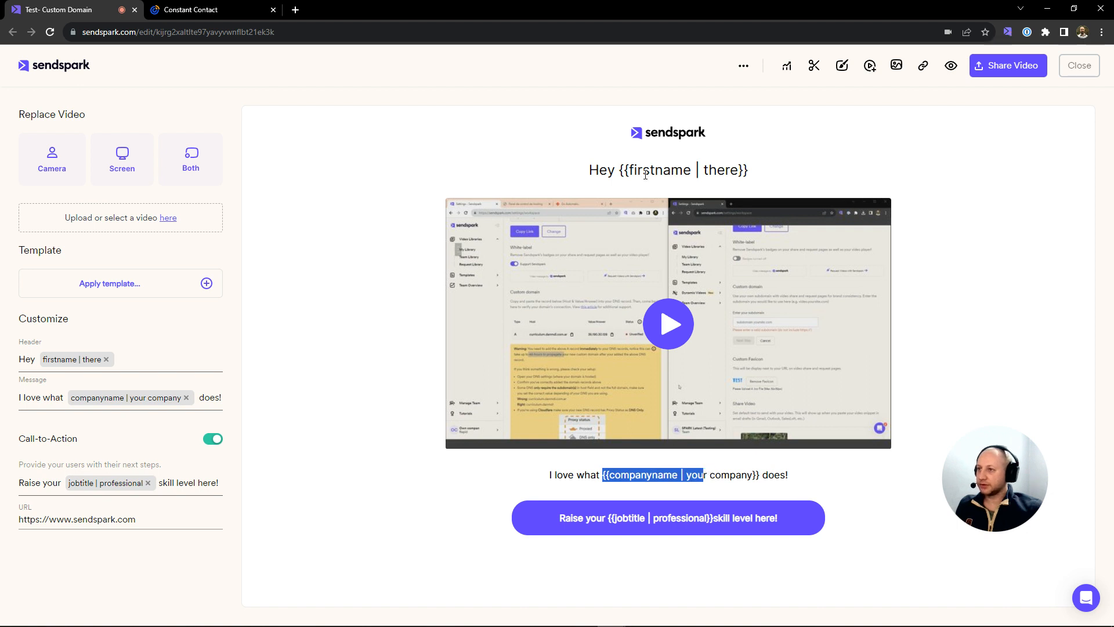
left_click_drag(630, 173, 708, 173)
left_click_drag(596, 473, 615, 473)
left_click(676, 472)
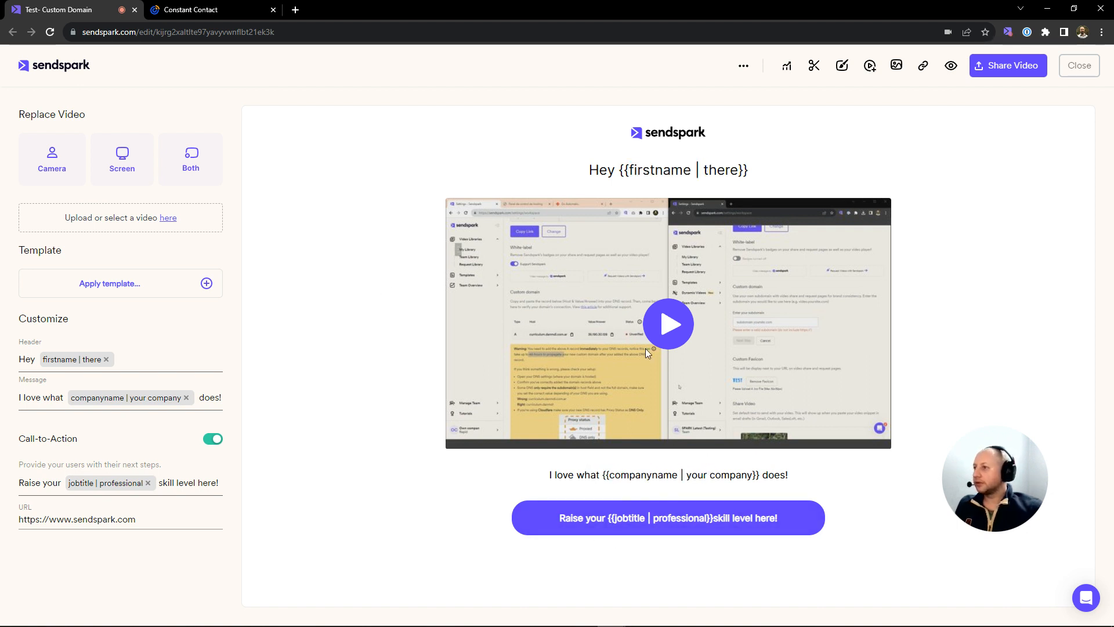
Switch back to Constant Contact and close the window for adding contacts
left_click(192, 10)
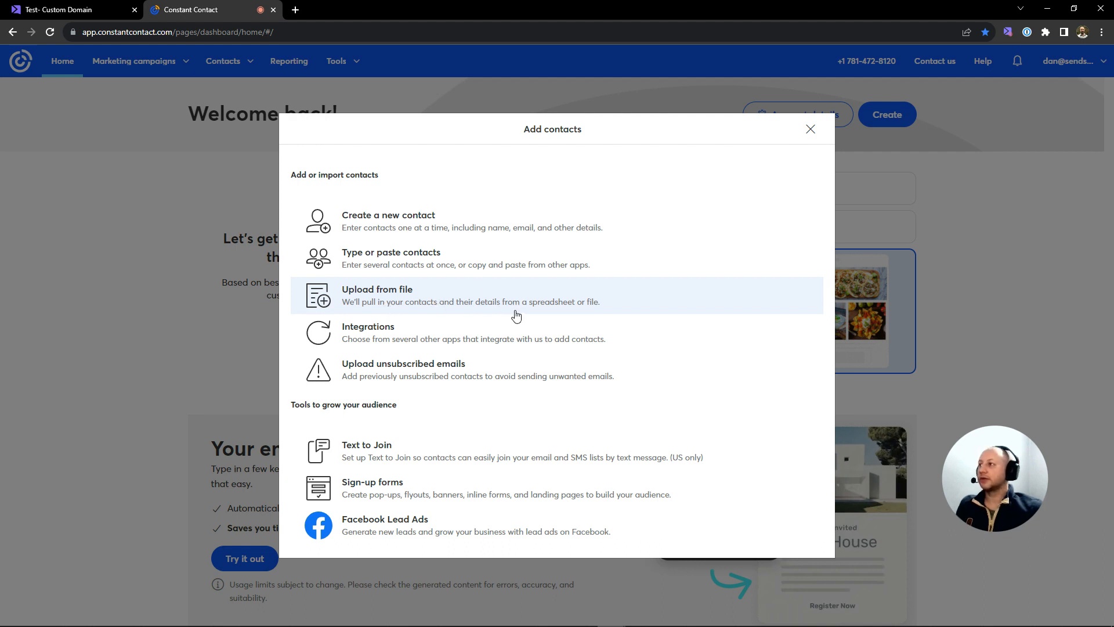
left_click(64, 9)
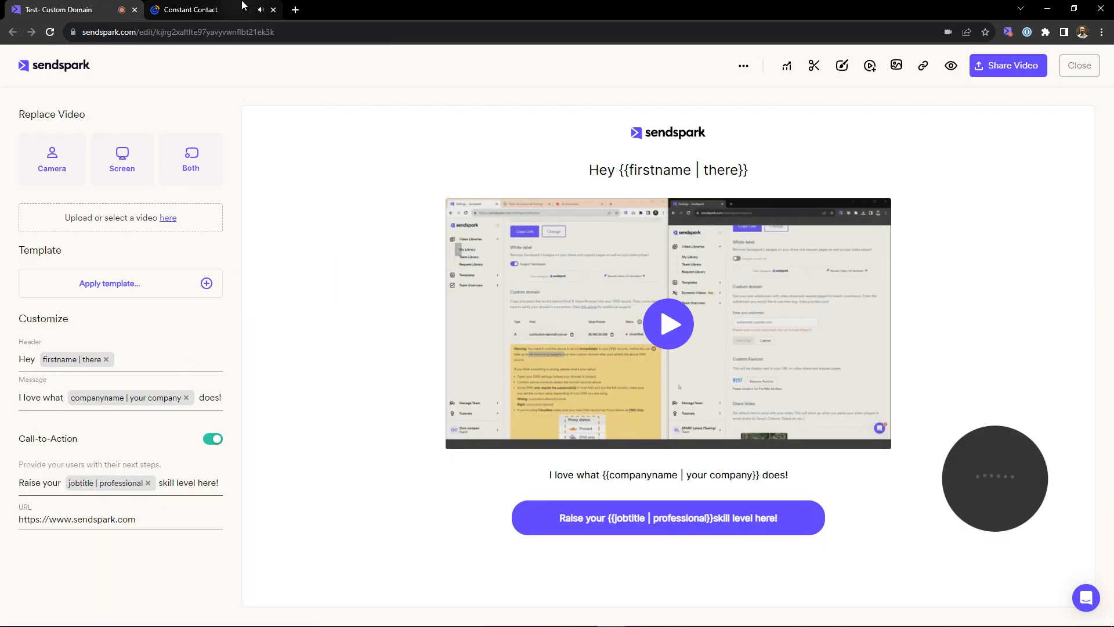
left_click(191, 9)
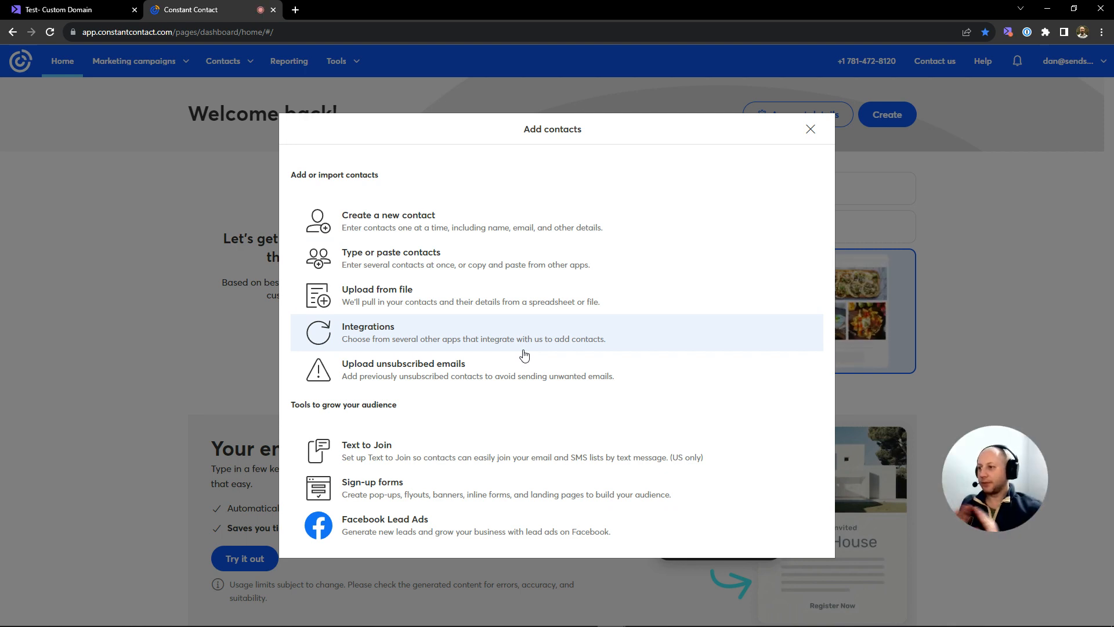
left_click(811, 128)
Create a new email campaign from the Custom code template that uses your own HTML
left_click(186, 61)
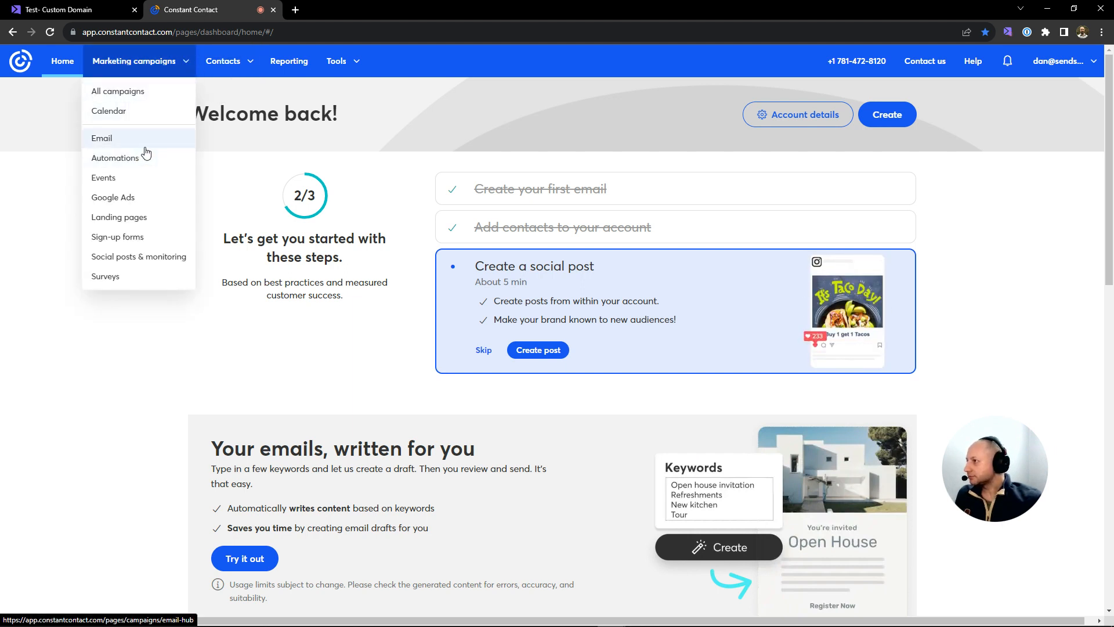
left_click(129, 141)
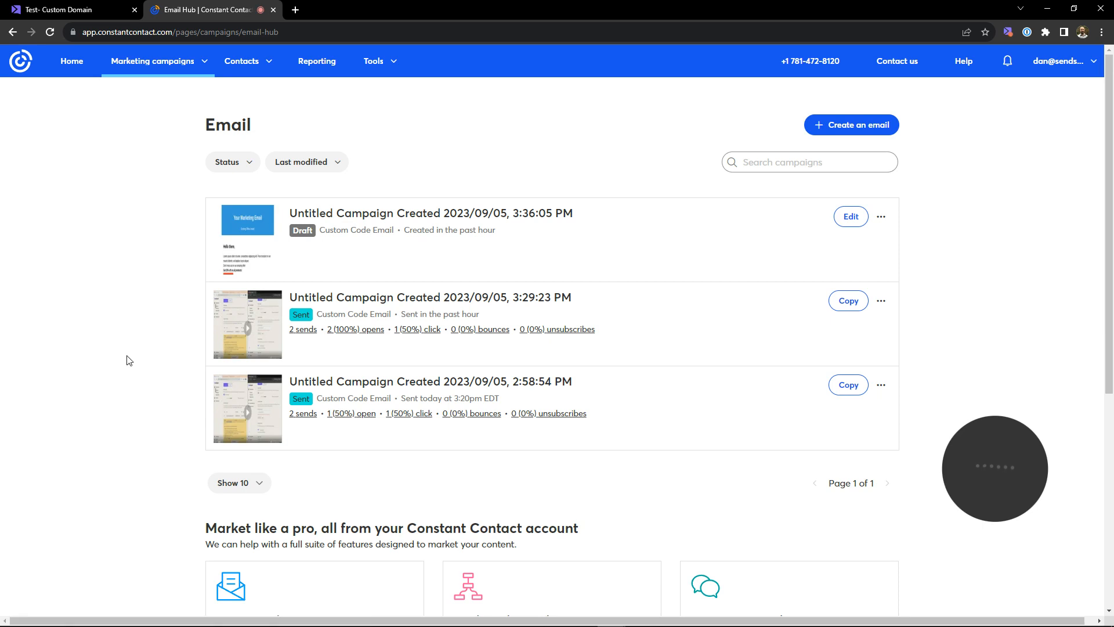
left_click(859, 126)
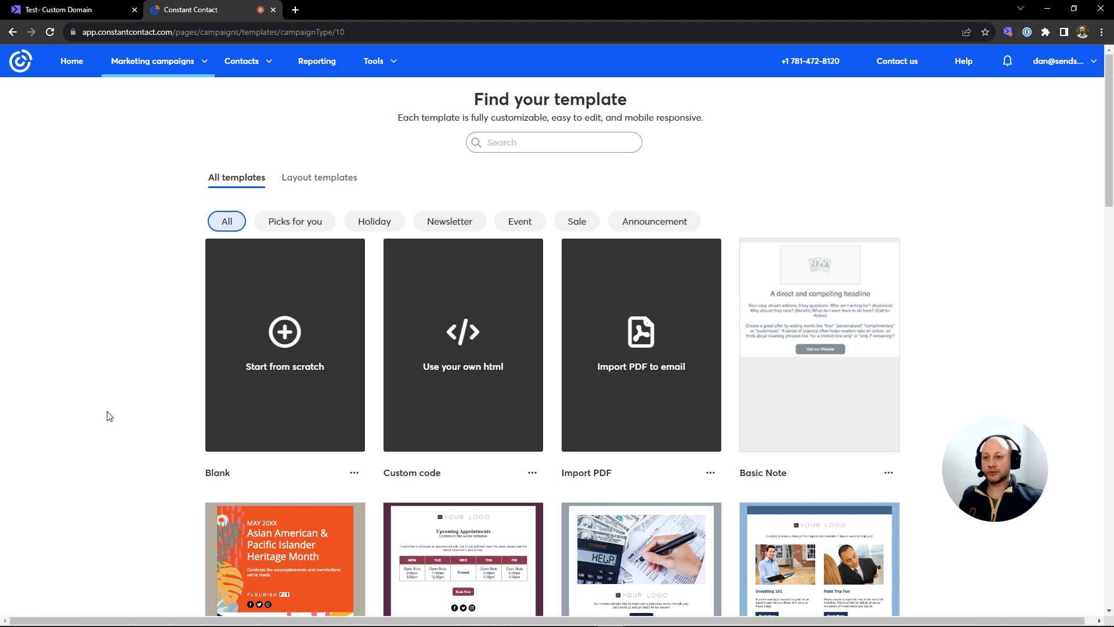
mouse_move(443, 377)
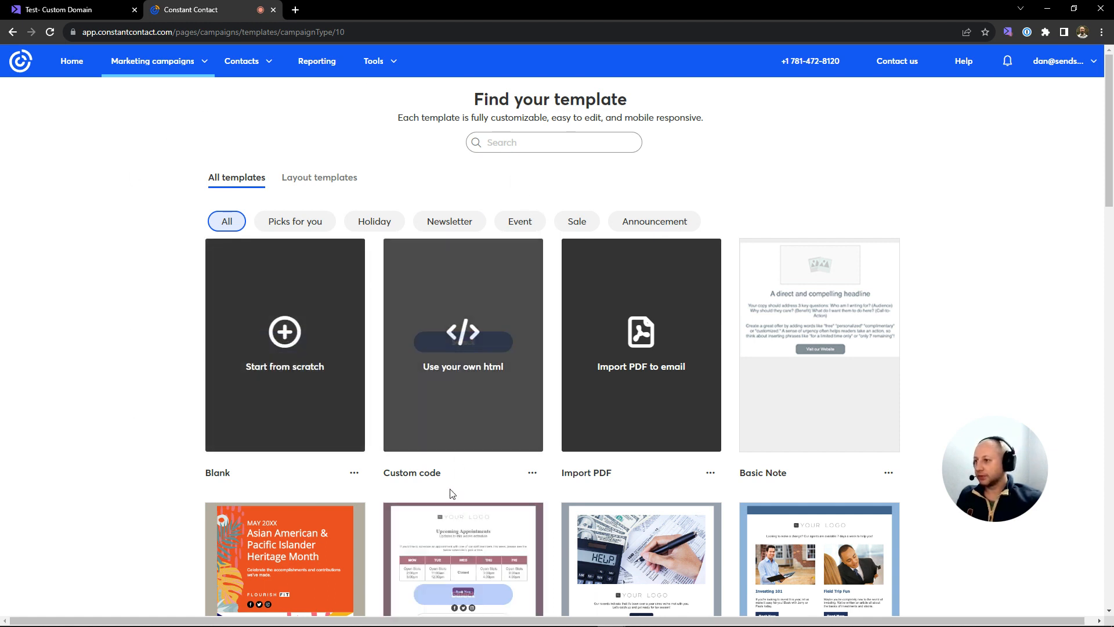
left_click(462, 345)
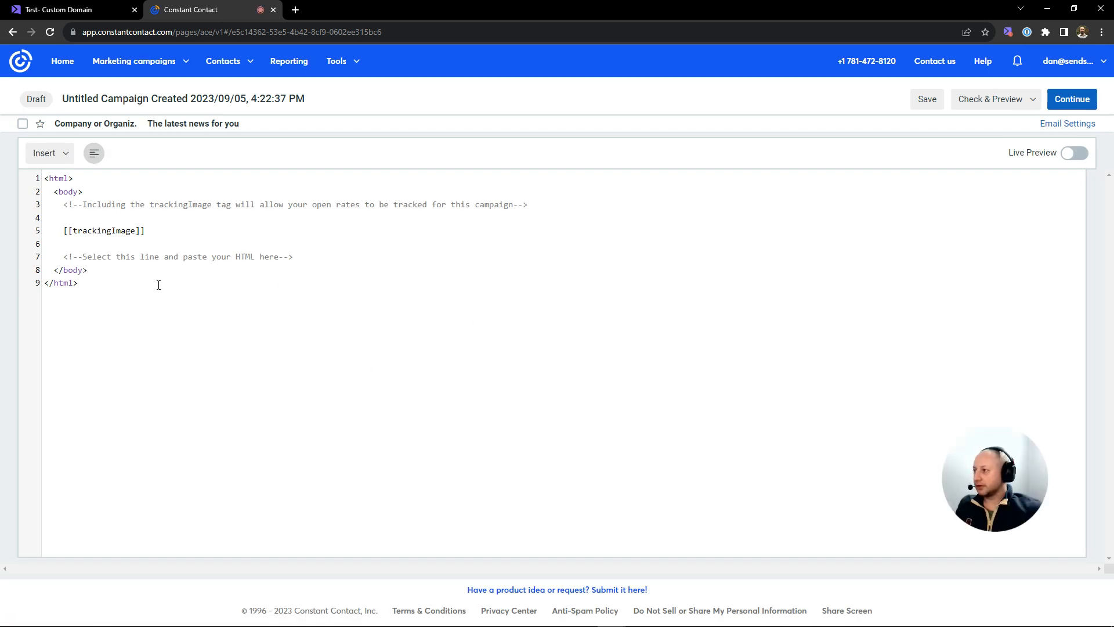
key("ctrl+a")
left_click(303, 311)
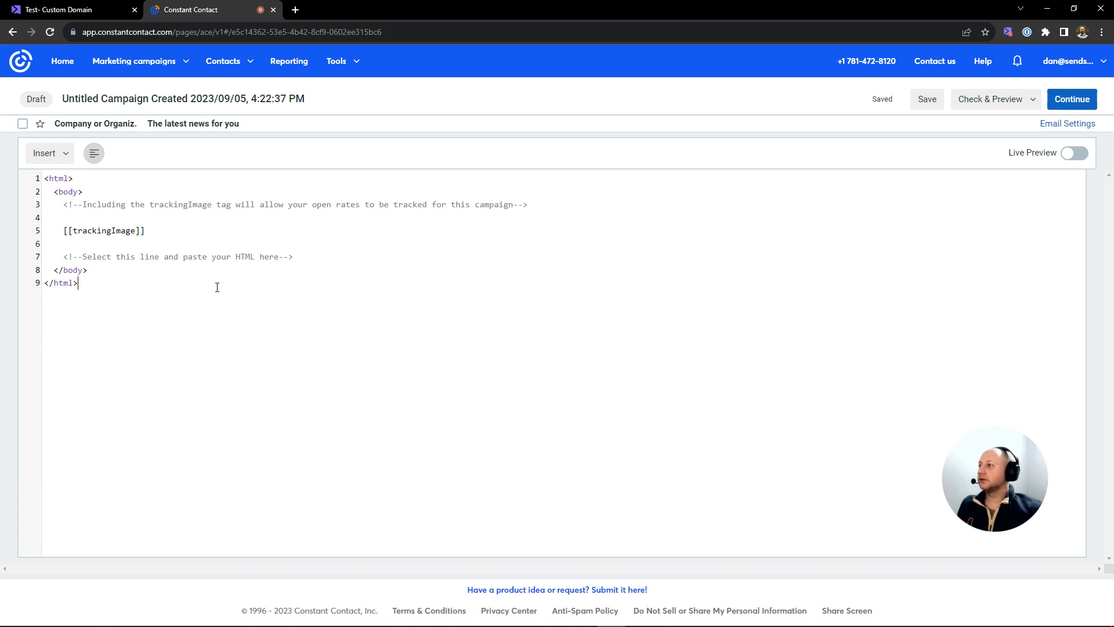
Switch to Sendspark and copy the personalized video for Constant Contact from its sharing options
left_click(67, 11)
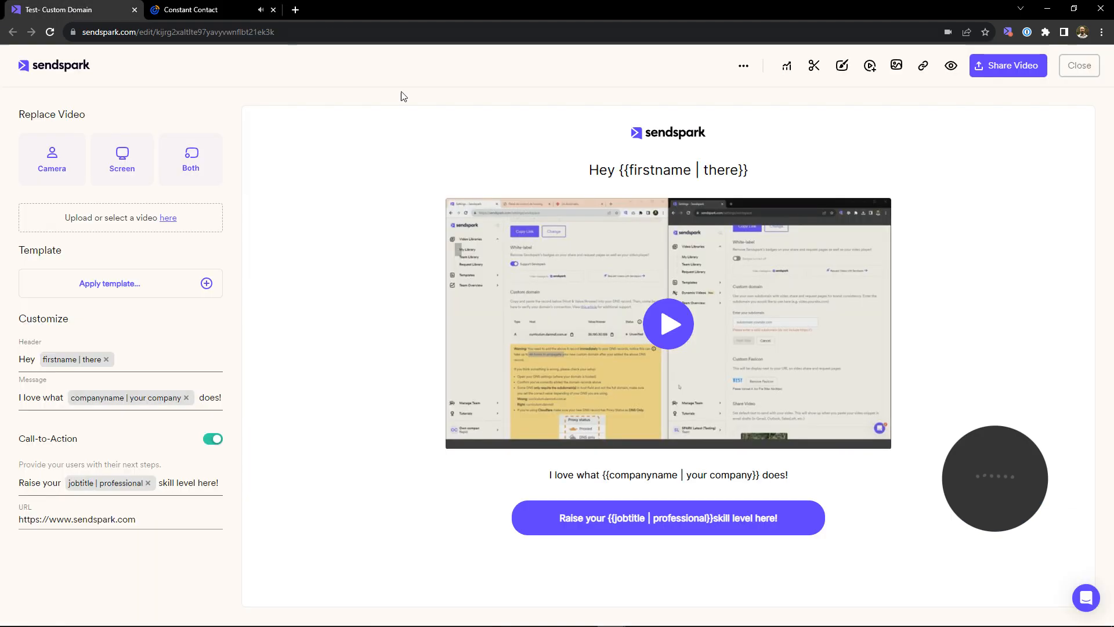
left_click(1010, 67)
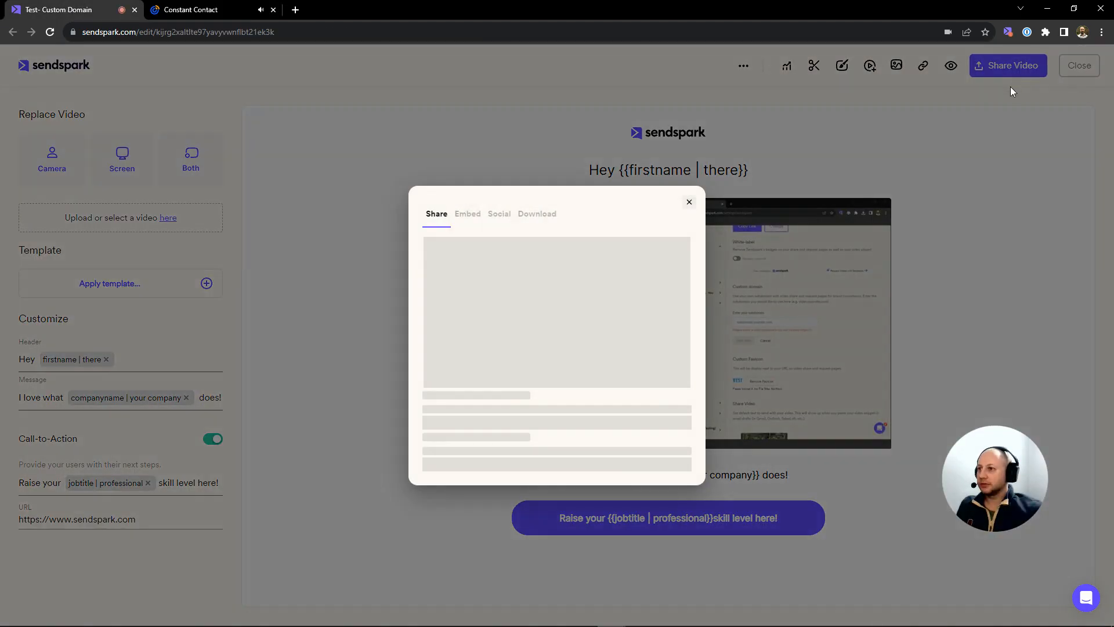
left_click(565, 449)
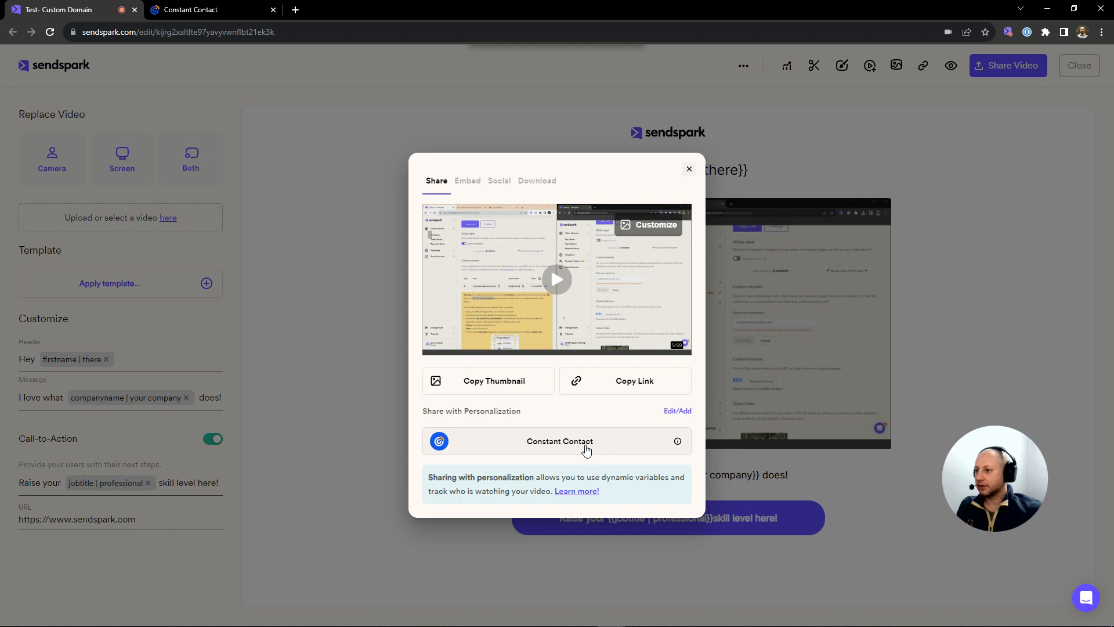
Switch to Constant Contact and replace the placeholder comment on line 7 of the HTML with the copied video code
left_click(247, 10)
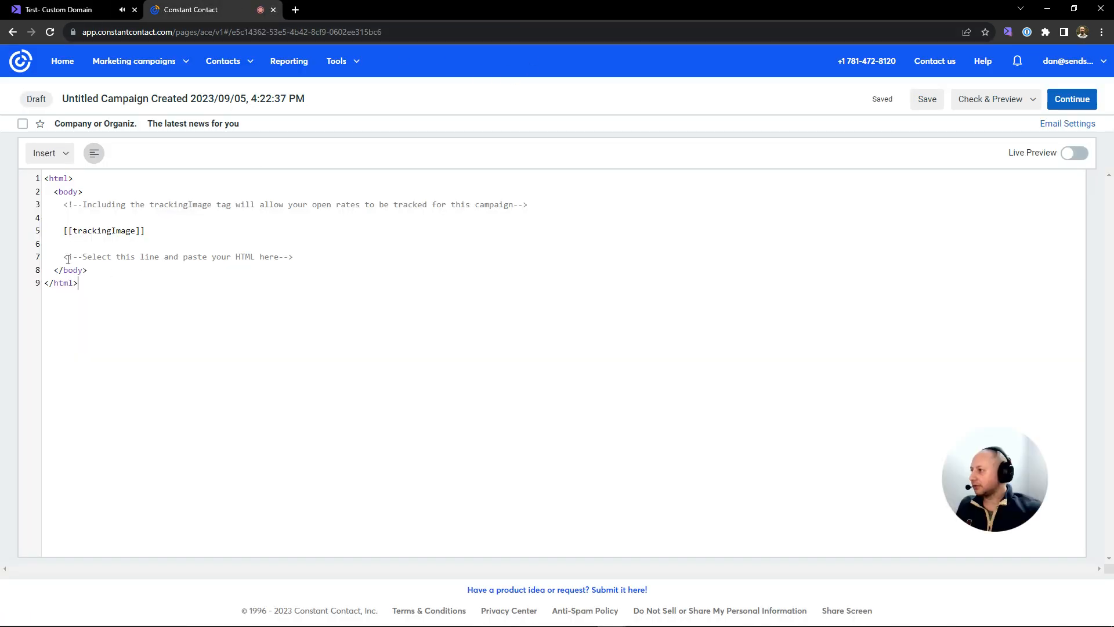
mouse_move(65, 257)
left_mouse_down()
mouse_move(301, 258)
mouse_move(65, 256)
left_mouse_up()
left_click(301, 258)
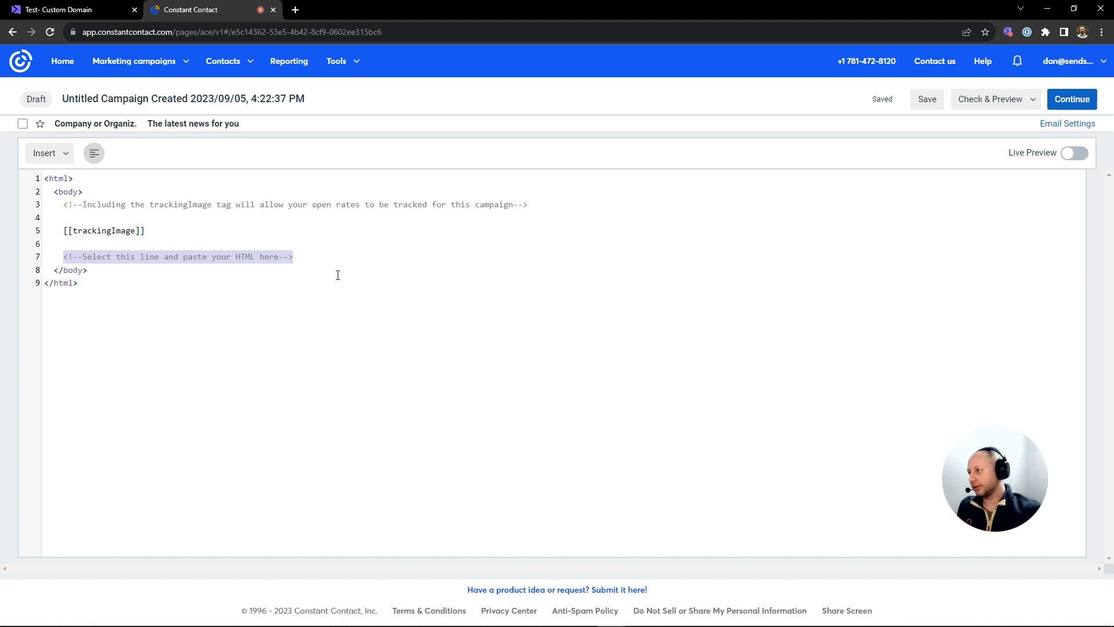
key("ctrl+v")
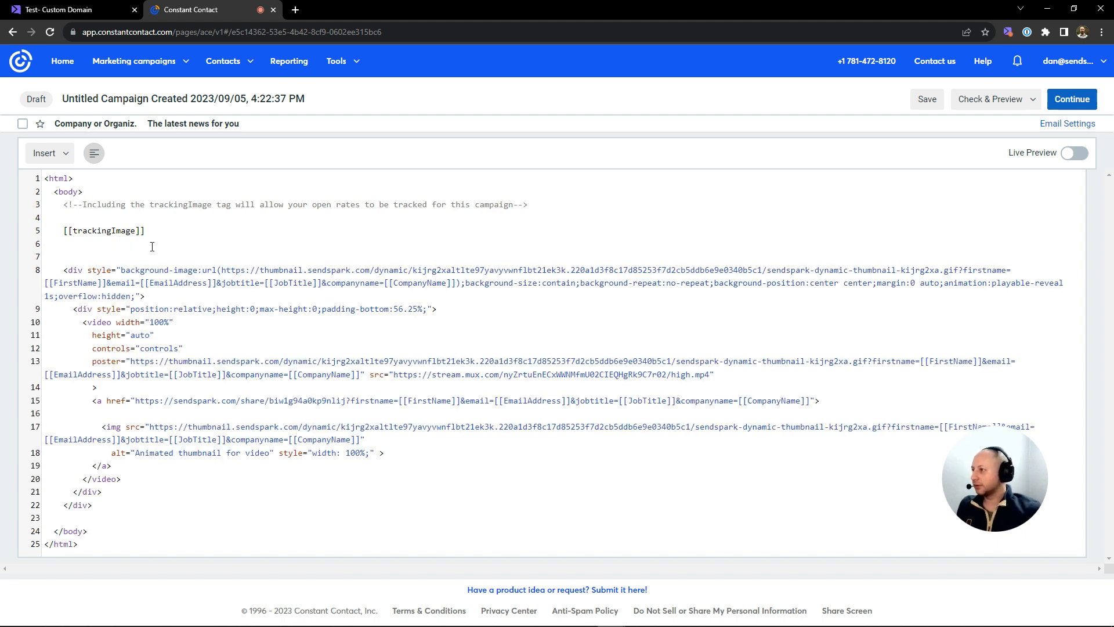
Examine the trackingImage tag on line 5 of the email's HTML
left_click_drag(147, 231, 70, 231)
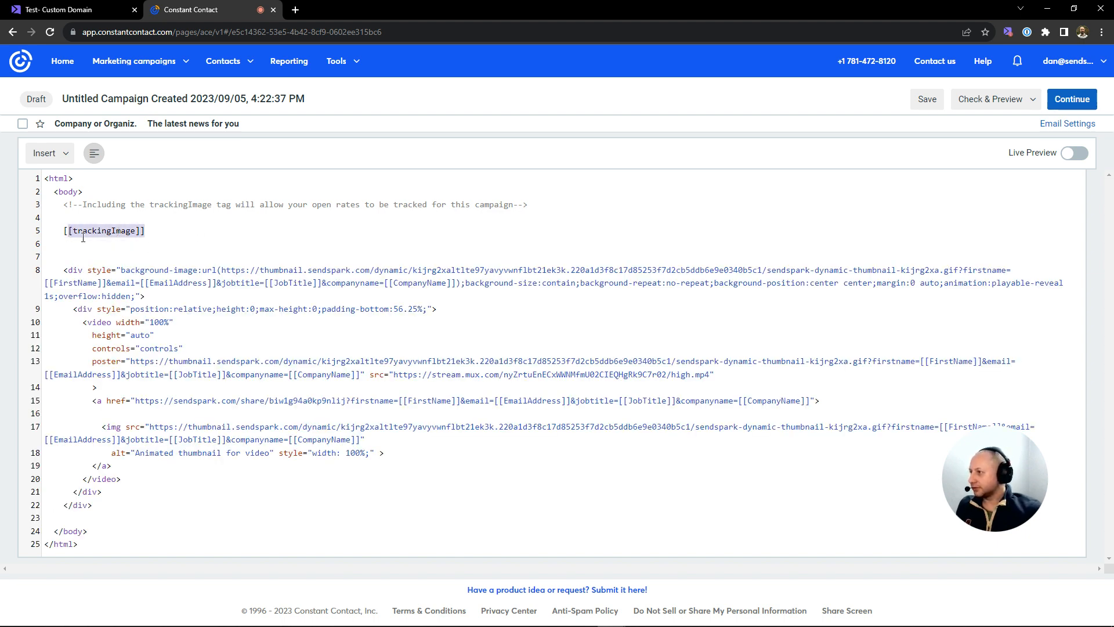
left_click(197, 239)
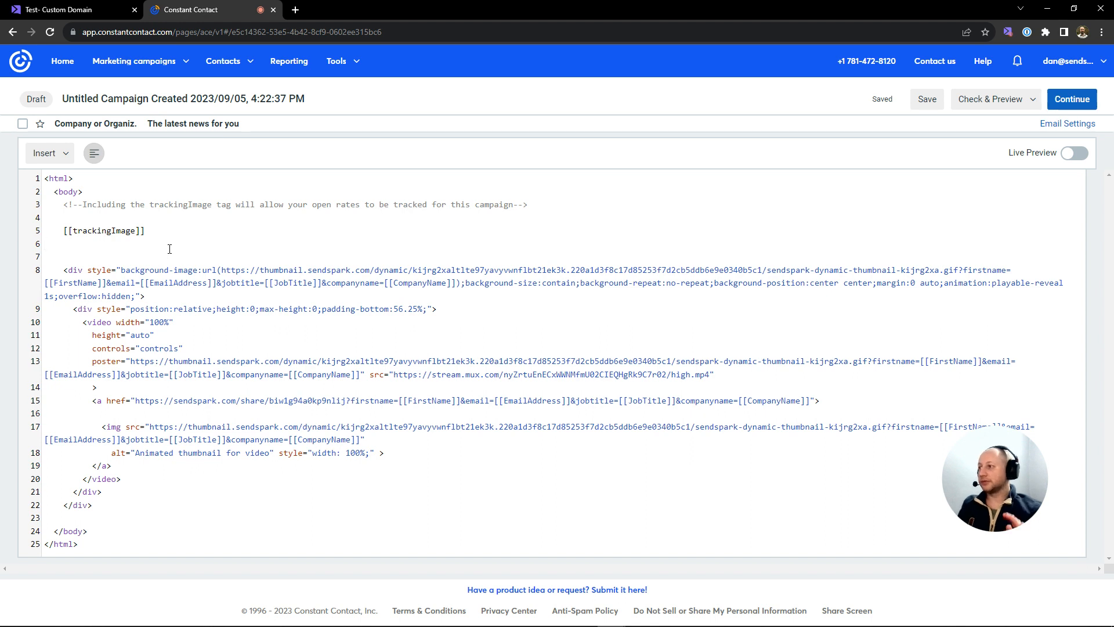
left_click_drag(153, 232, 55, 232)
left_click(72, 246)
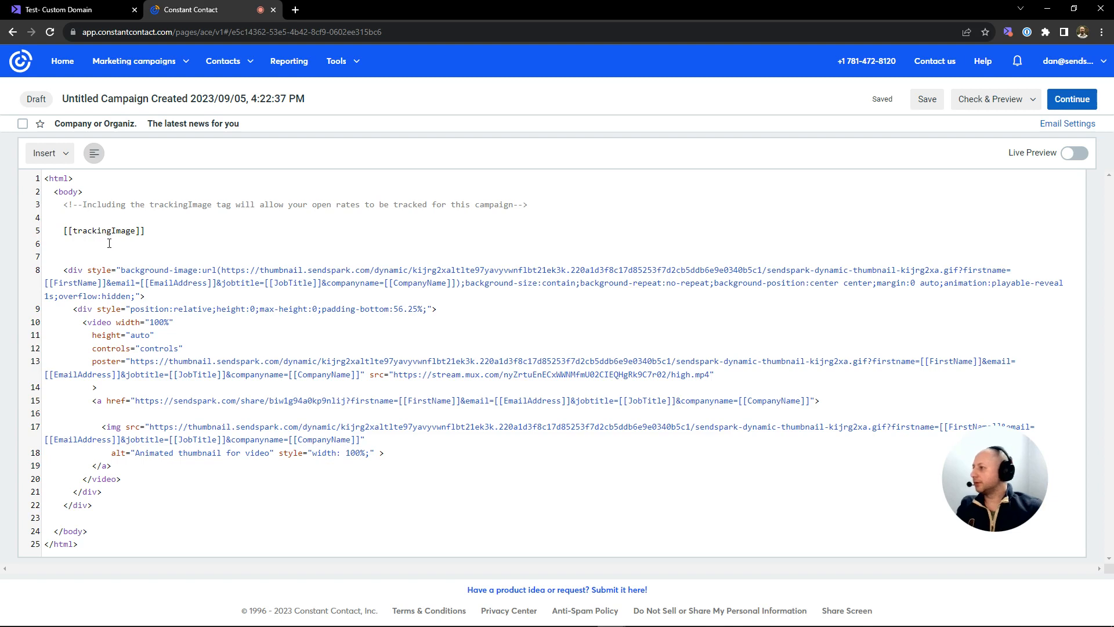
left_click_drag(67, 233, 219, 232)
left_click(274, 242)
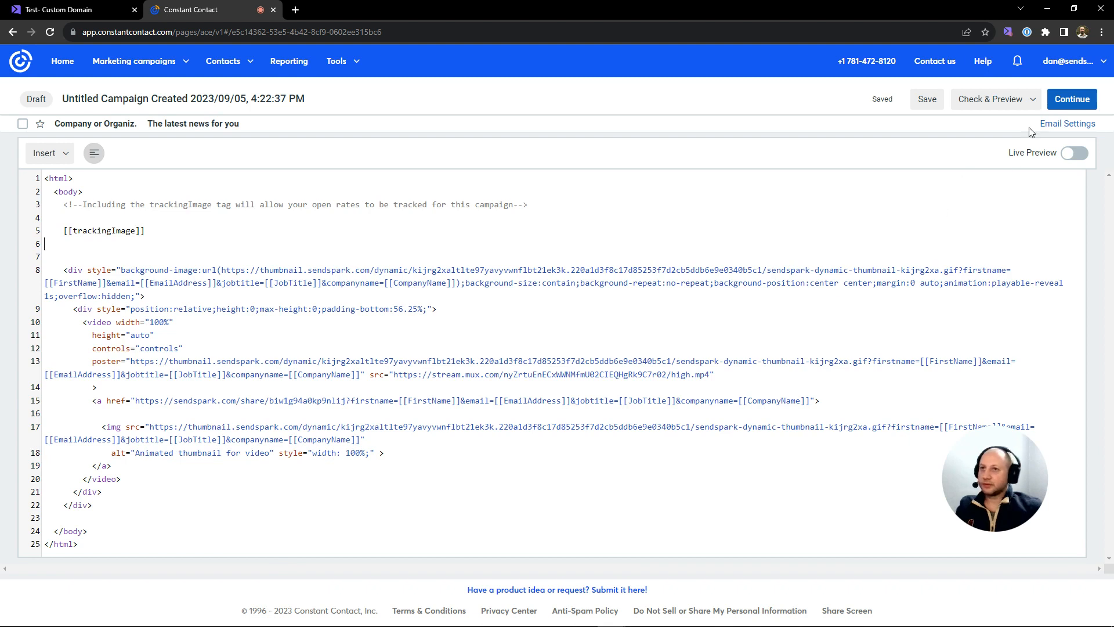
Open the email's preview window and close it again
left_click(996, 106)
left_click(987, 122)
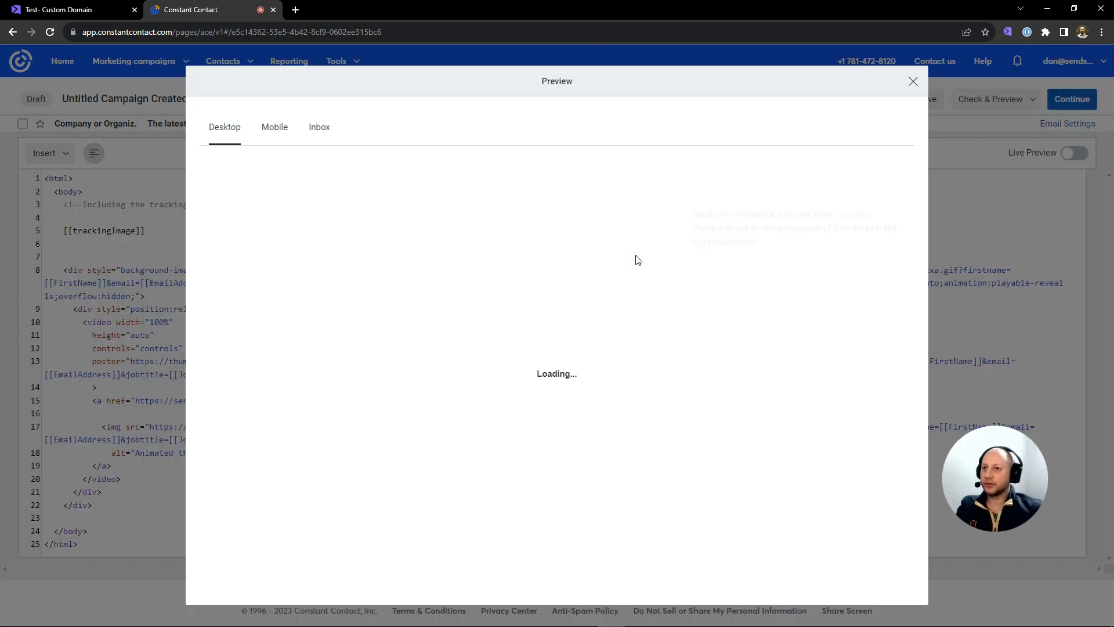
left_click(912, 82)
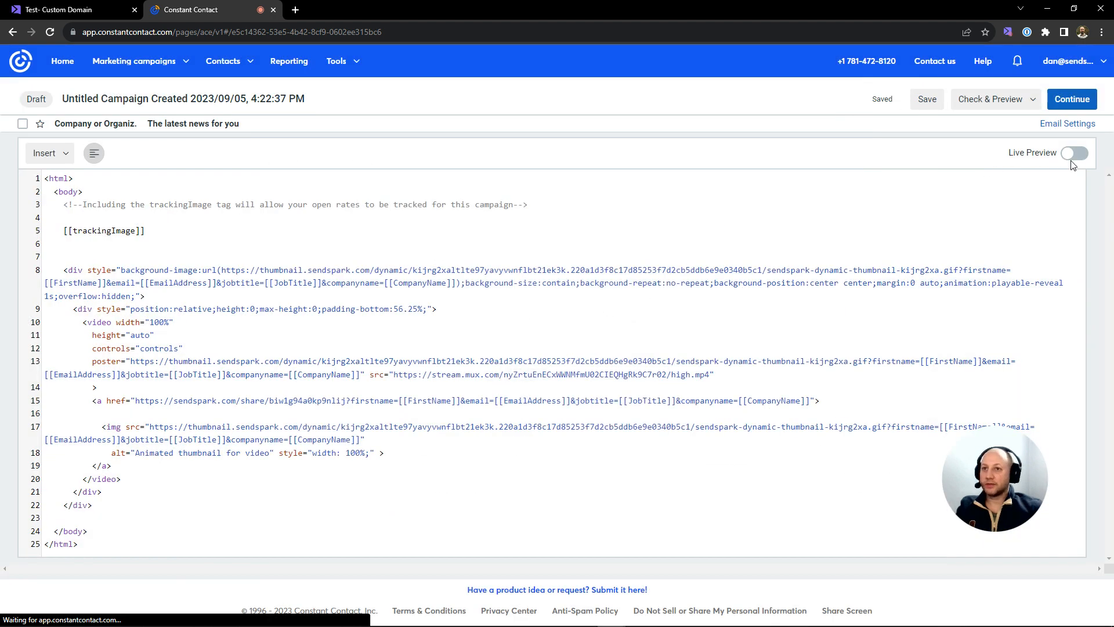
Turn on Live Preview beside the code and briefly play the embedded video in it
left_click(1075, 153)
left_click_drag(1005, 482, 942, 491)
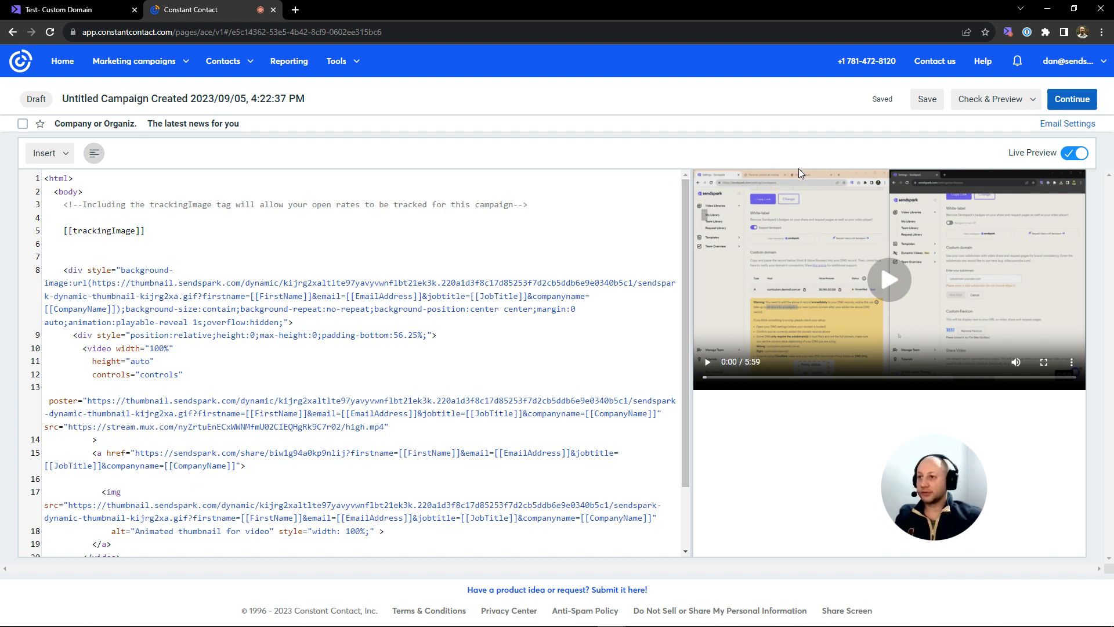
left_click_drag(918, 487, 959, 486)
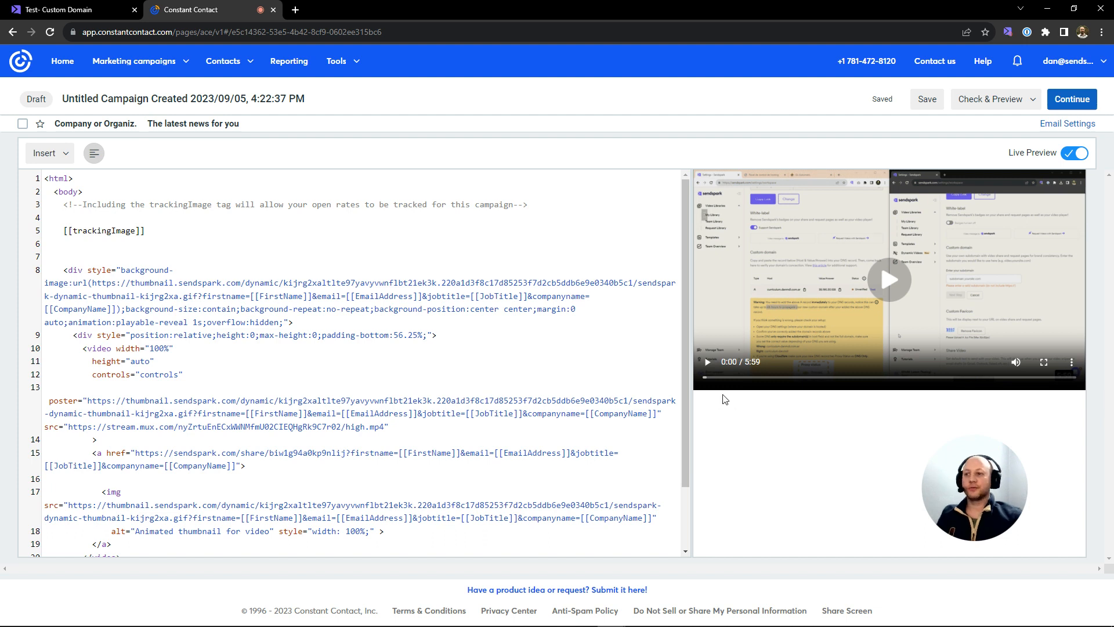
left_click(795, 328)
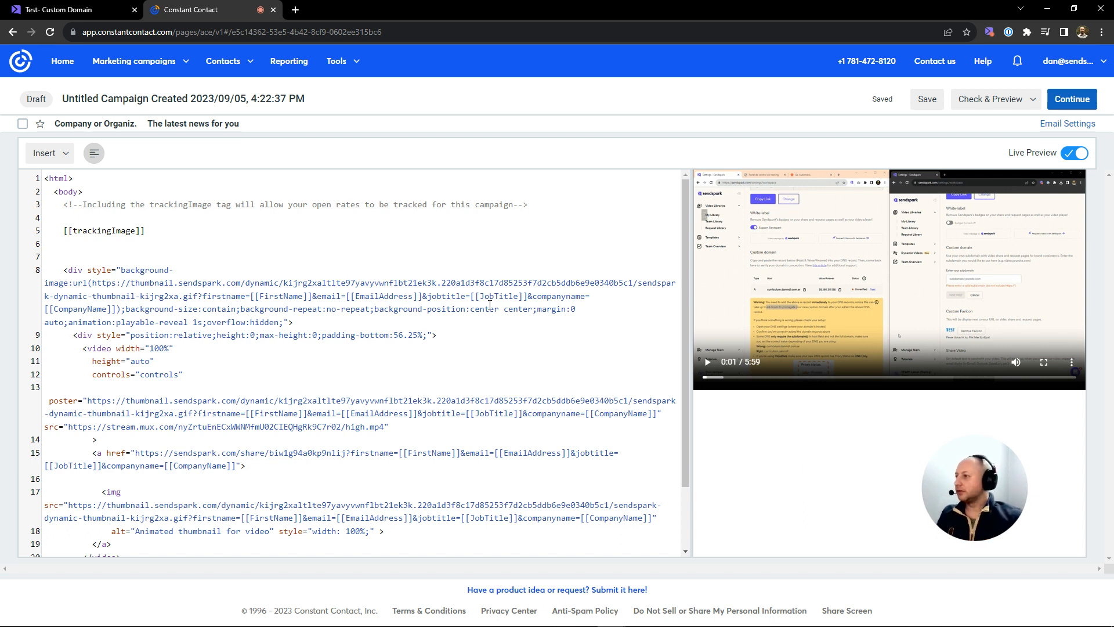
Undo pasting the video code into the email's HTML
left_click(254, 237)
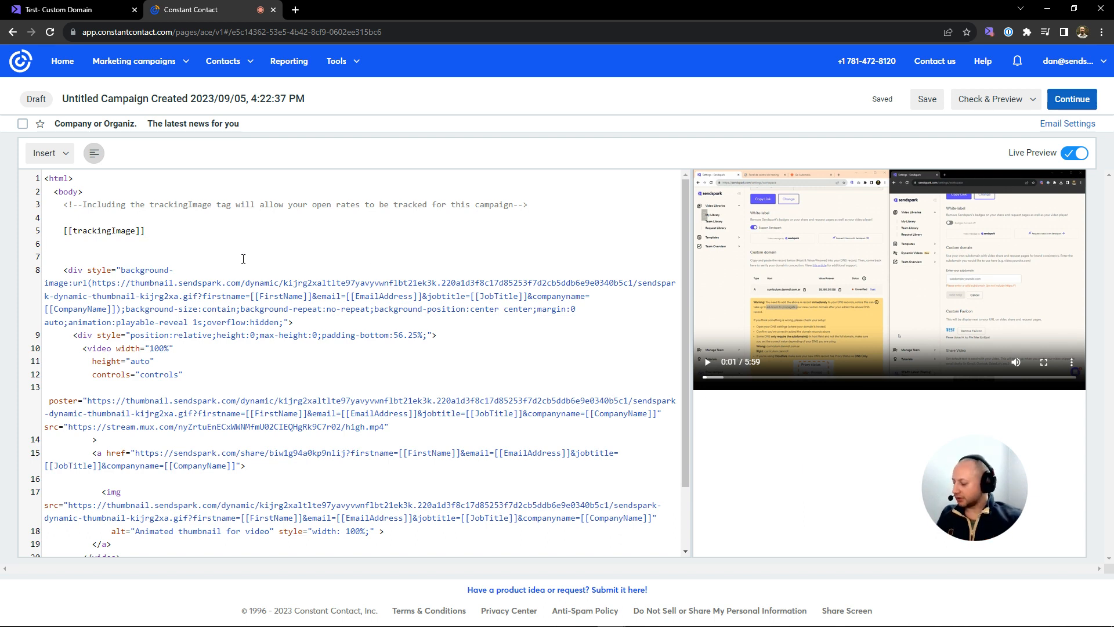
key("ctrl+z")
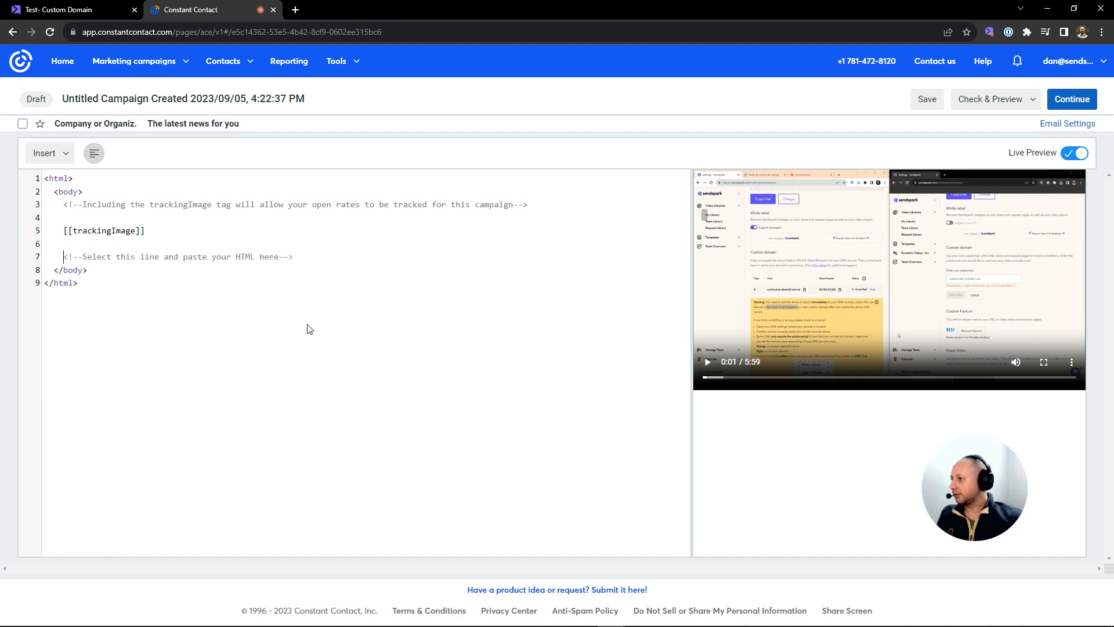
left_click(312, 289)
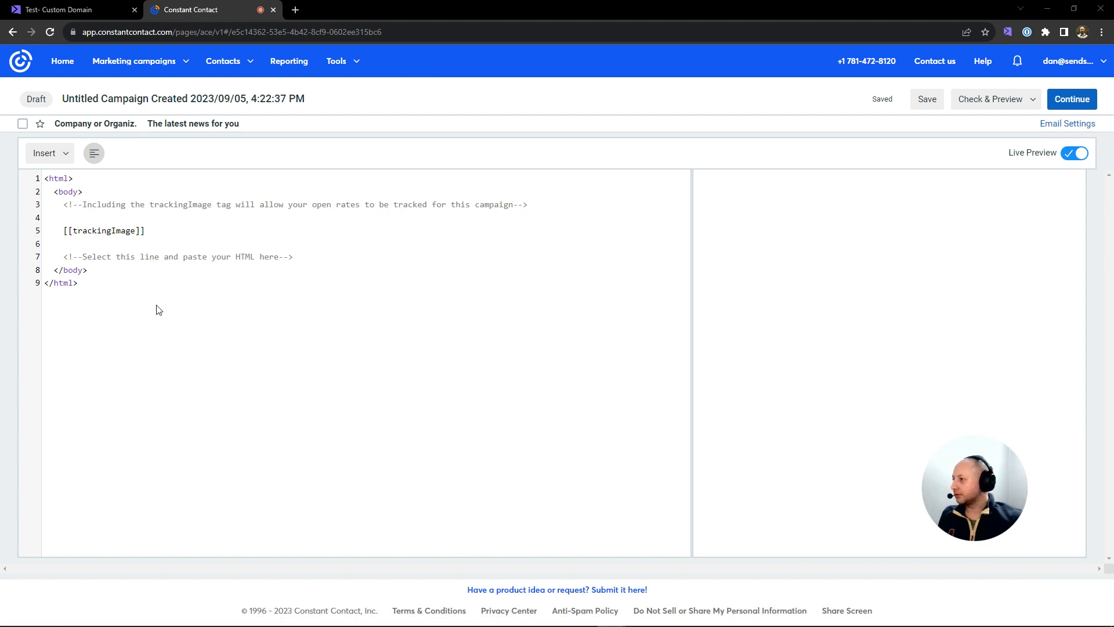
Delete all of the template's HTML around the trackingImage tag, leaving only that tag at the start of the code
left_click_drag(87, 282, 54, 256)
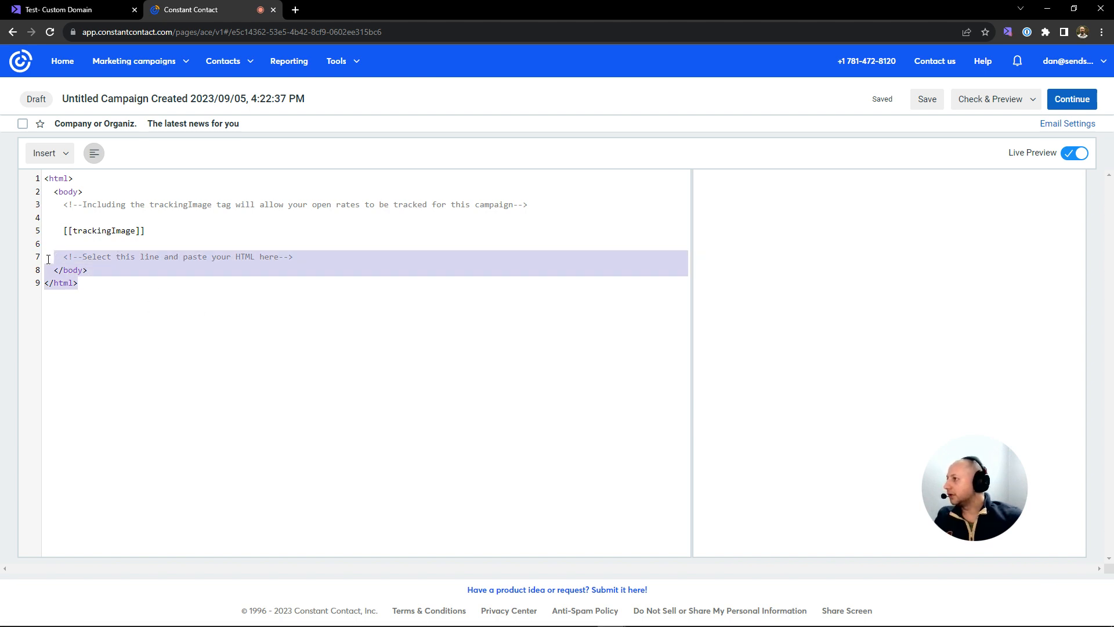
key("BackSpace")
left_click_drag(547, 203, 44, 178)
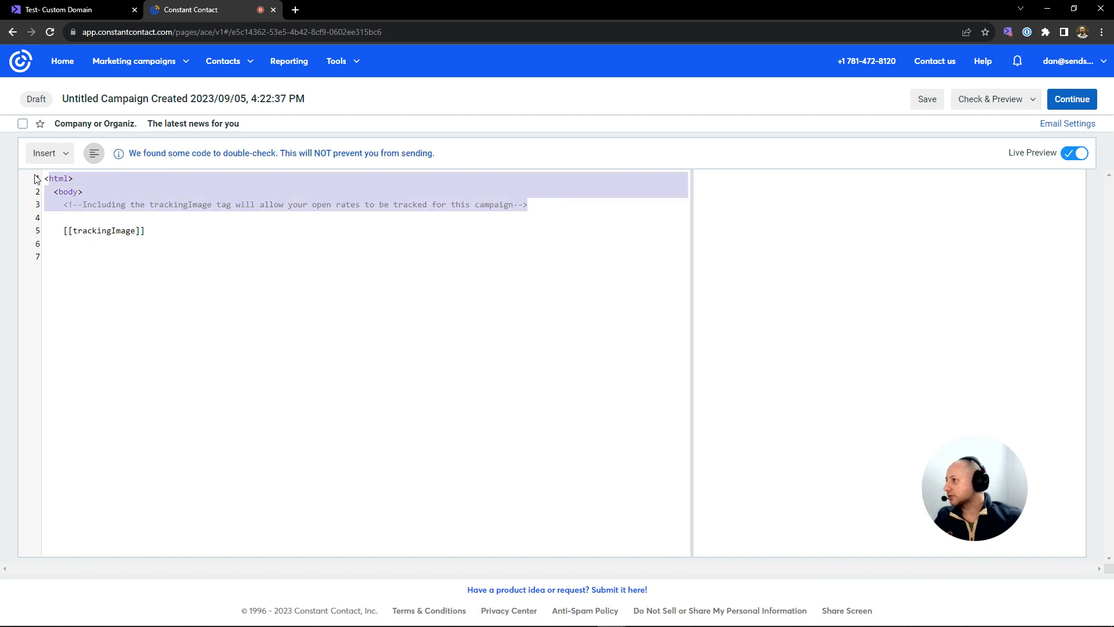
key("BackSpace")
key("Delete")
key("Delete")
Paste the marketing email's HTML code below the trackingImage tag, separated by a blank line
left_click(165, 182)
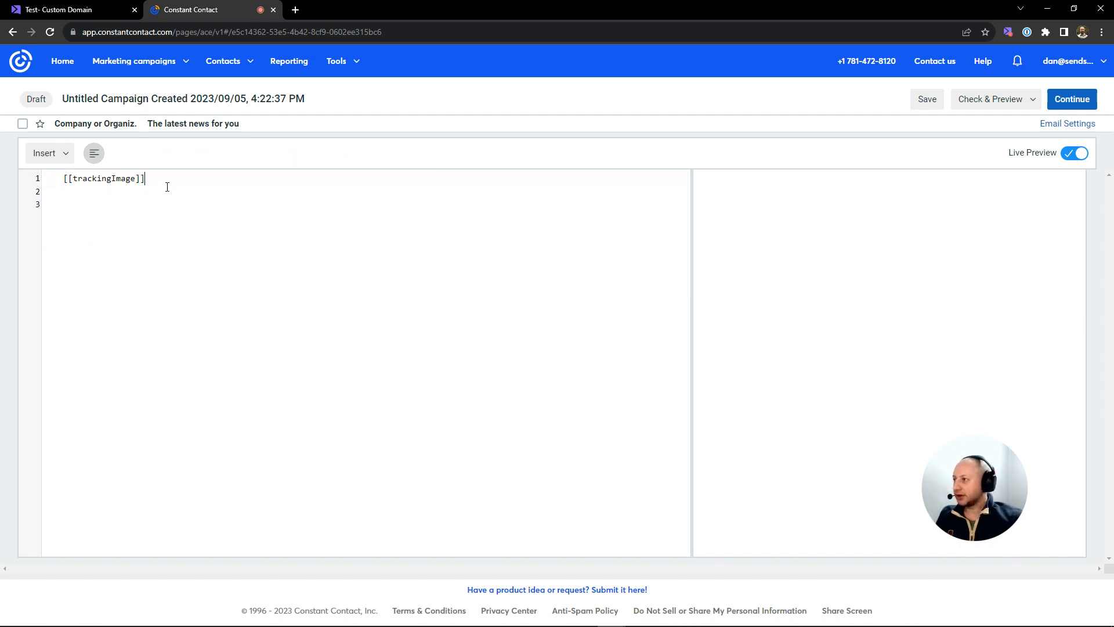
key("Return")
key("Return")
key("ctrl+v")
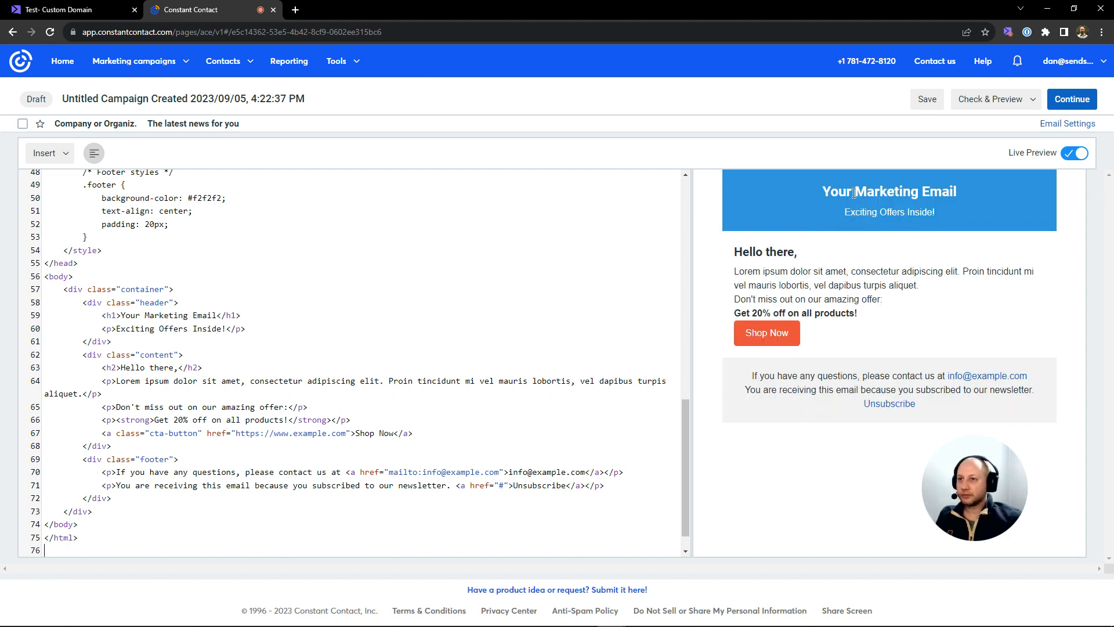
Compare the header's title and subtitle in the email code with the same texts in the live preview
left_click_drag(830, 190, 963, 205)
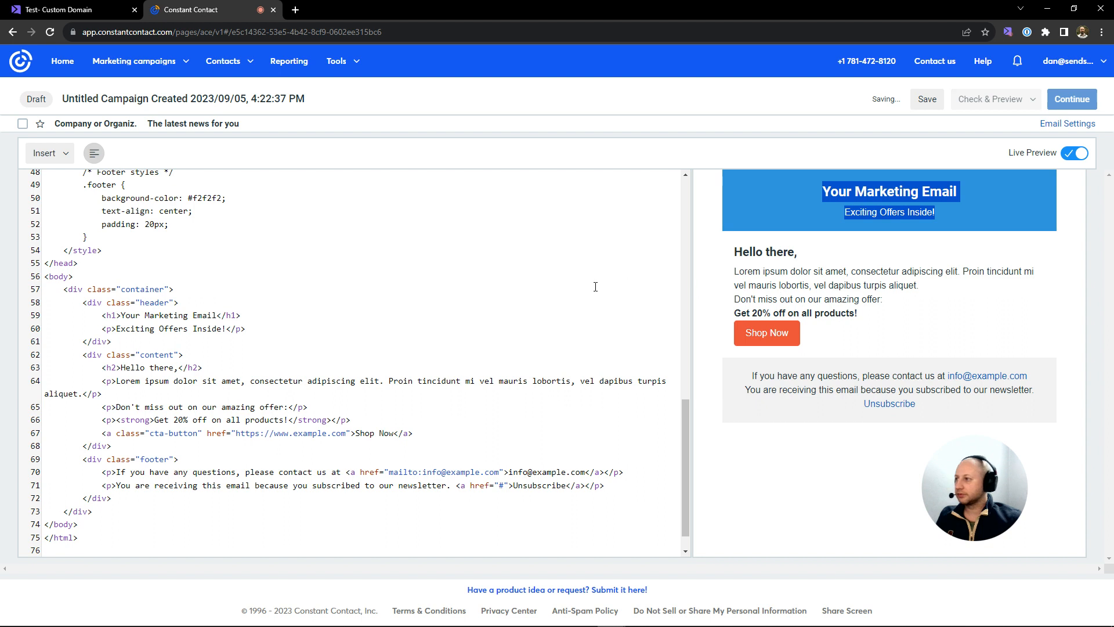
scroll(356, 285, "down", 1)
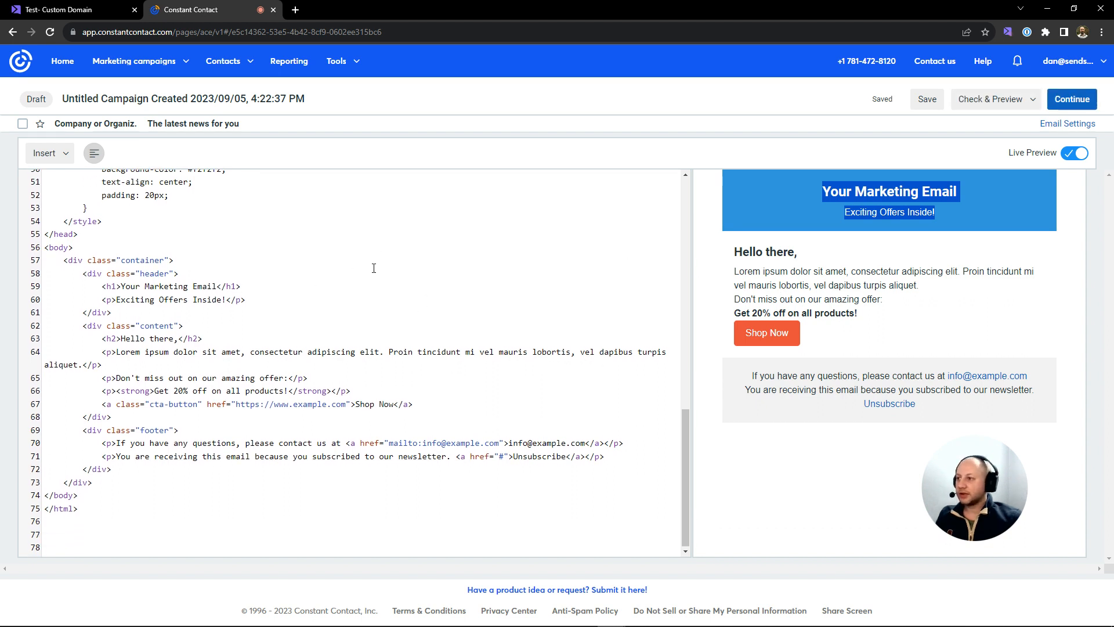
left_click(285, 285)
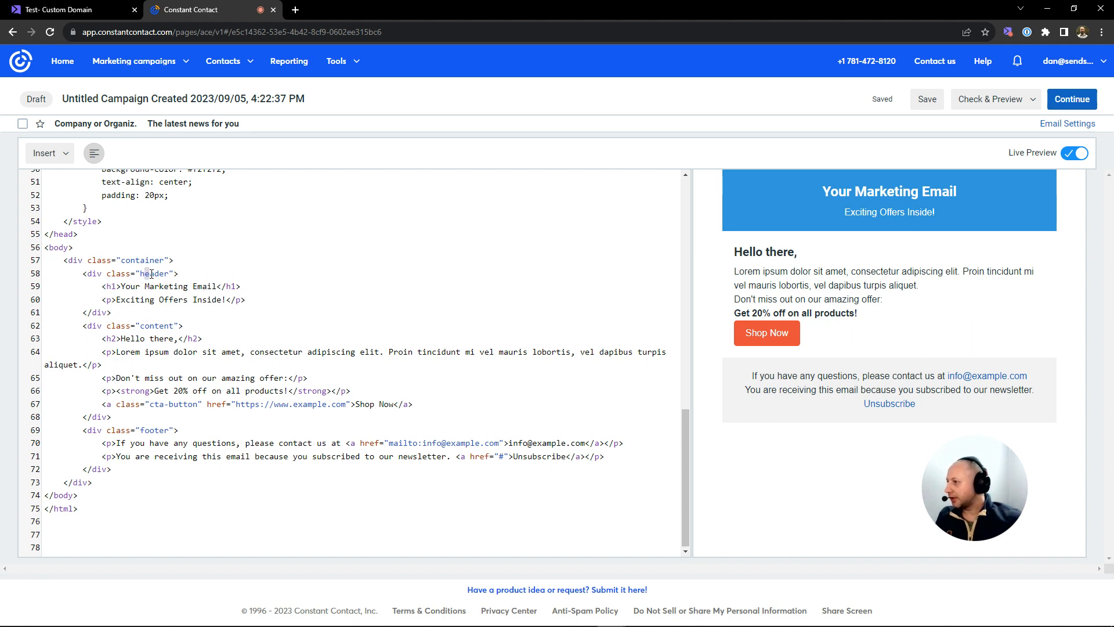
left_click_drag(122, 286, 216, 288)
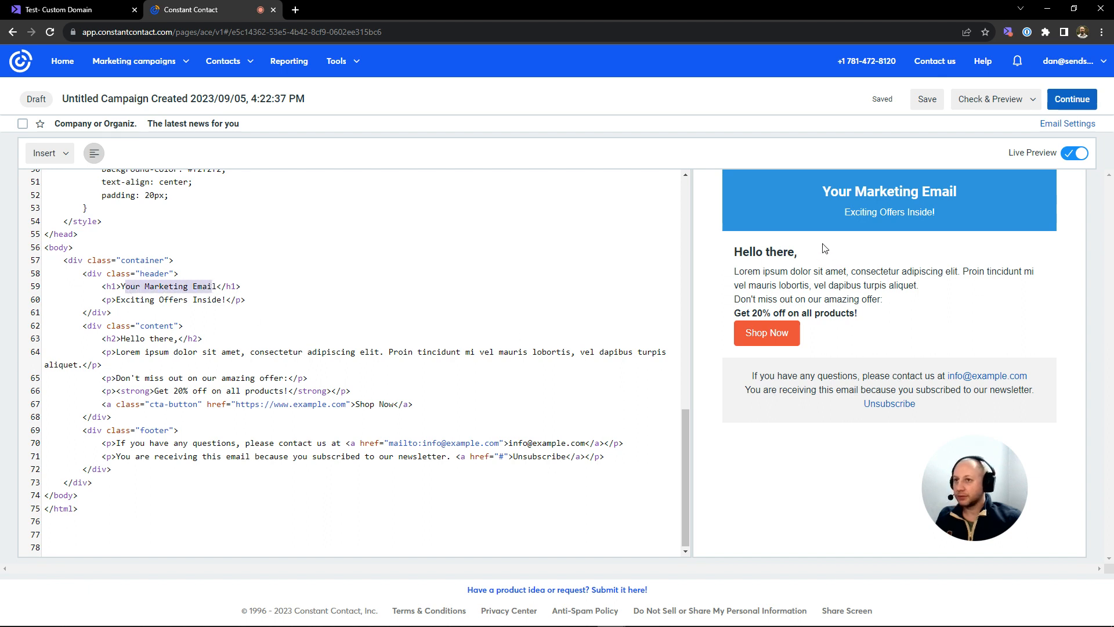
left_click(120, 286)
left_click_drag(121, 286, 215, 286)
left_click_drag(832, 187, 930, 189)
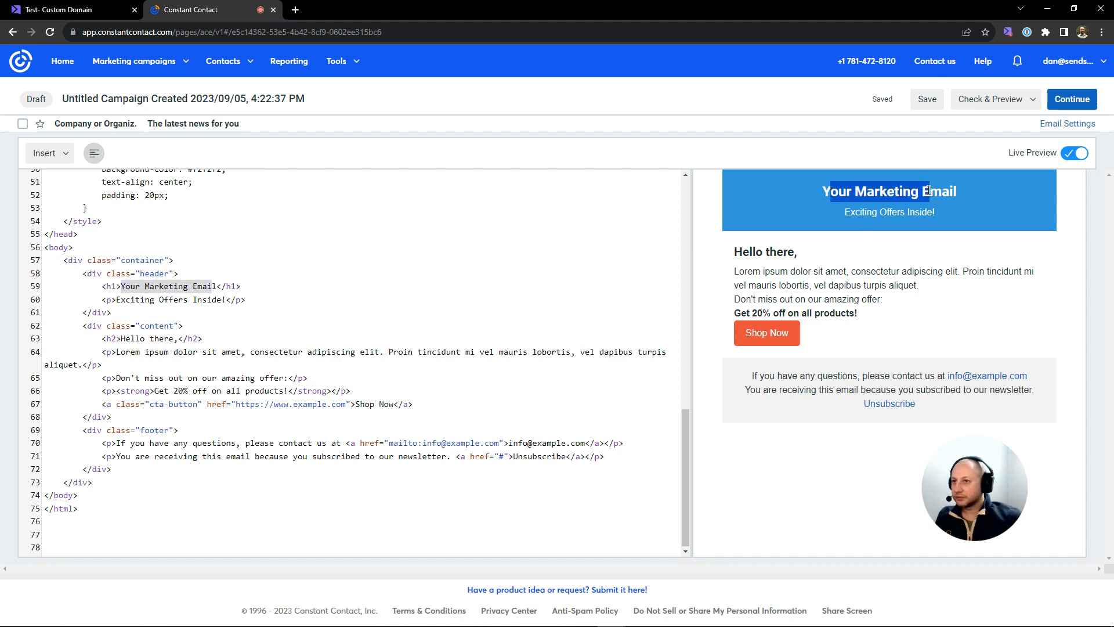
left_click_drag(164, 304, 198, 305)
left_click_drag(836, 214, 942, 217)
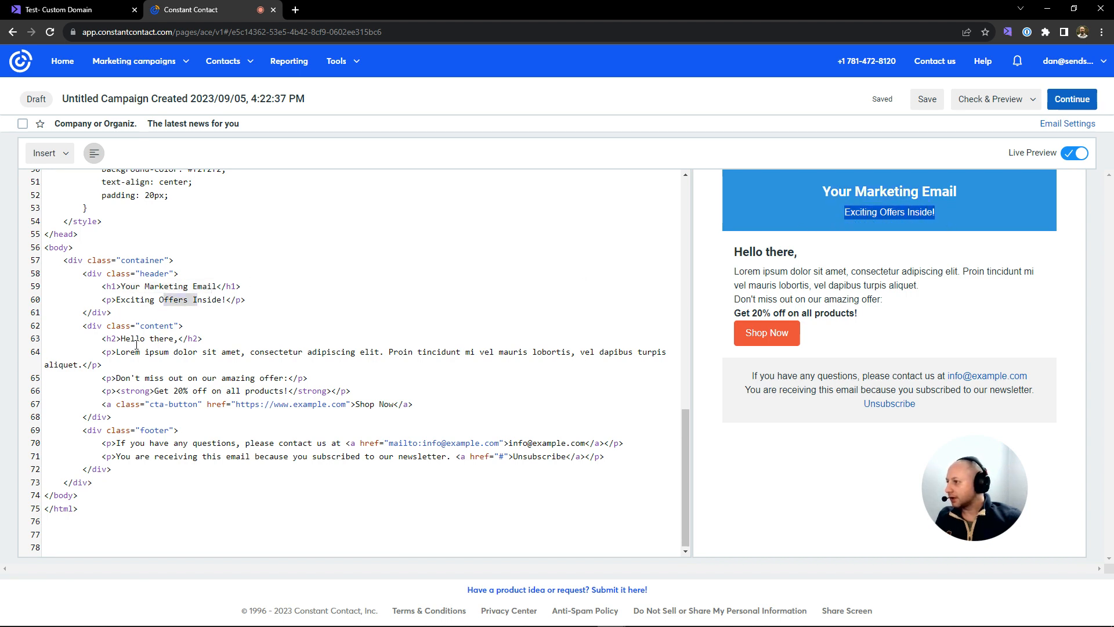
Compare the content section's greeting with the live preview and locate the "Get 20% off on all products!" line in the code
left_click_drag(120, 338, 174, 339)
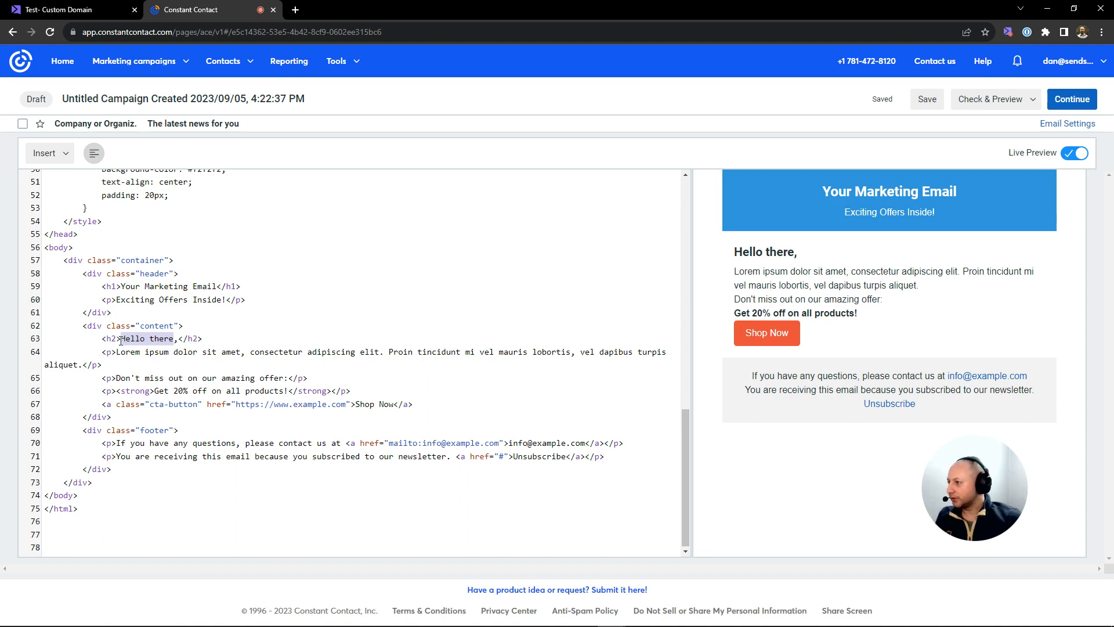
left_click_drag(742, 256, 789, 257)
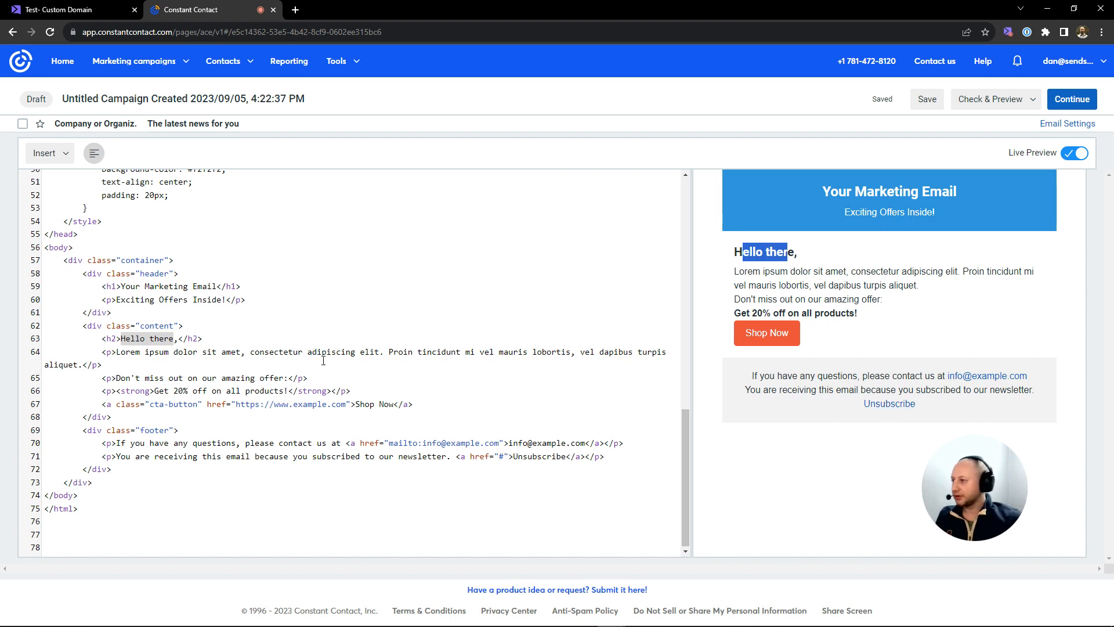
left_click(269, 332)
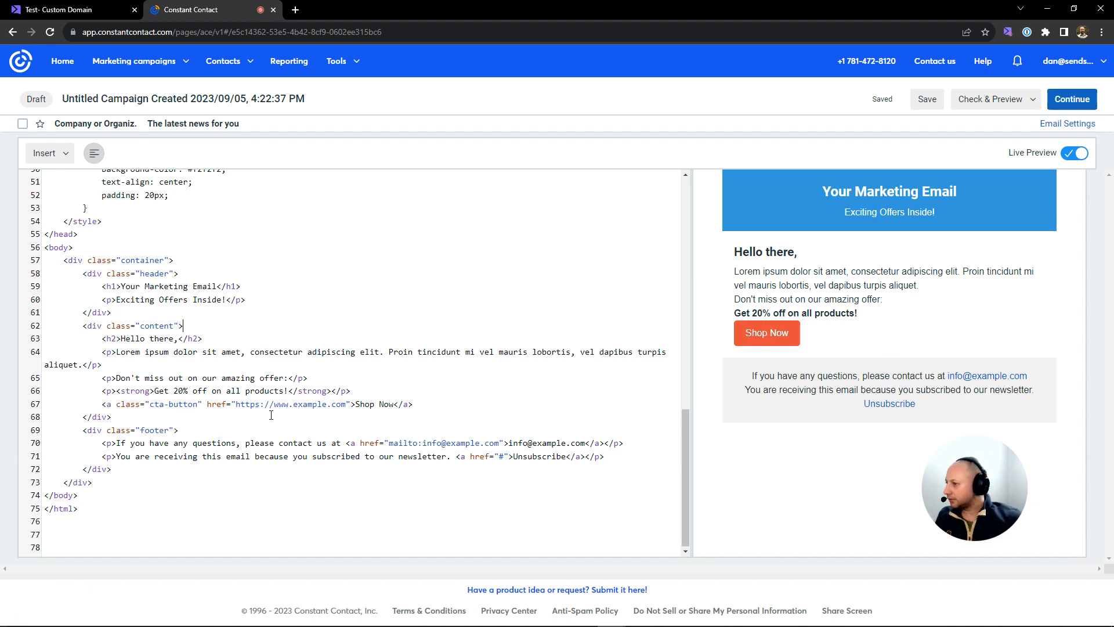
left_click_drag(154, 390, 290, 392)
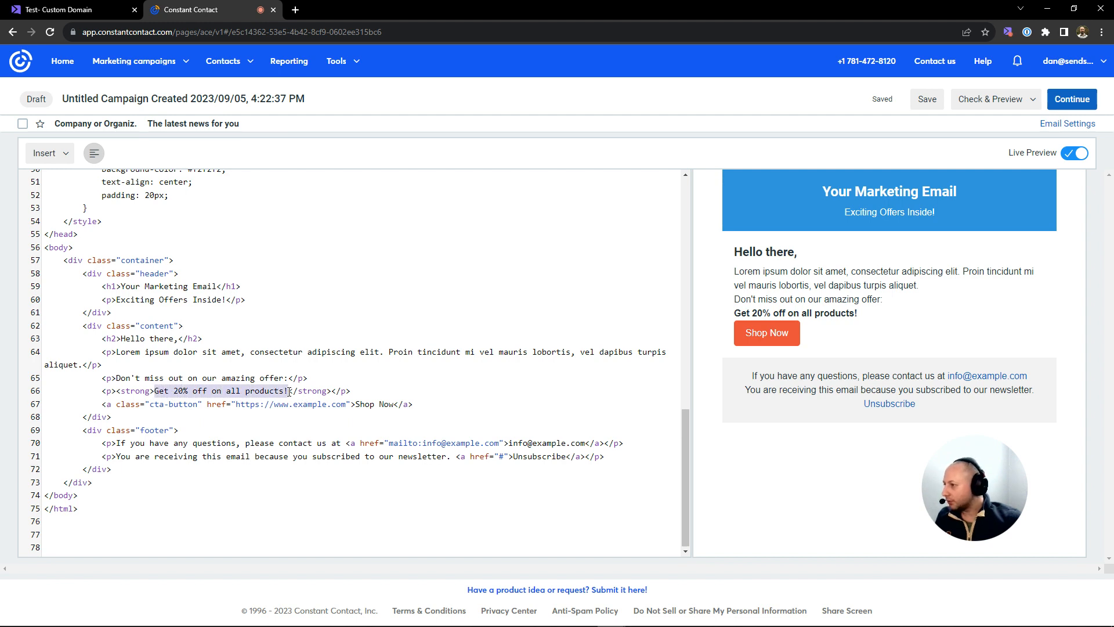
Copy the Constant Contact code from Sendspark again and paste it on new lines between the 20% off paragraph and the Shop Now link
left_click(365, 392)
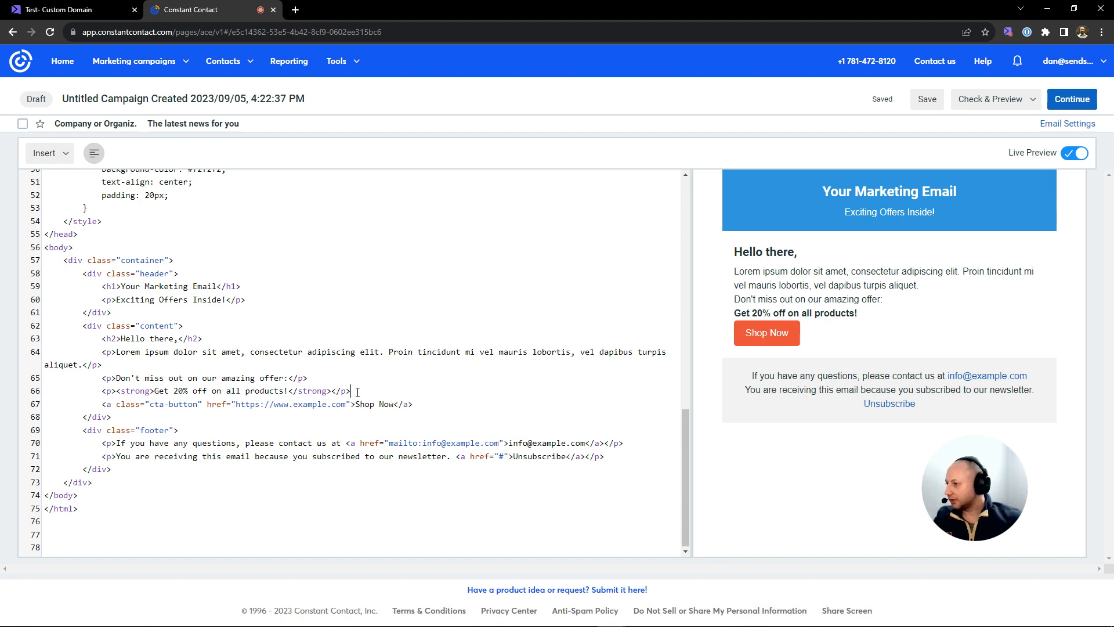
key("Return")
key("Return")
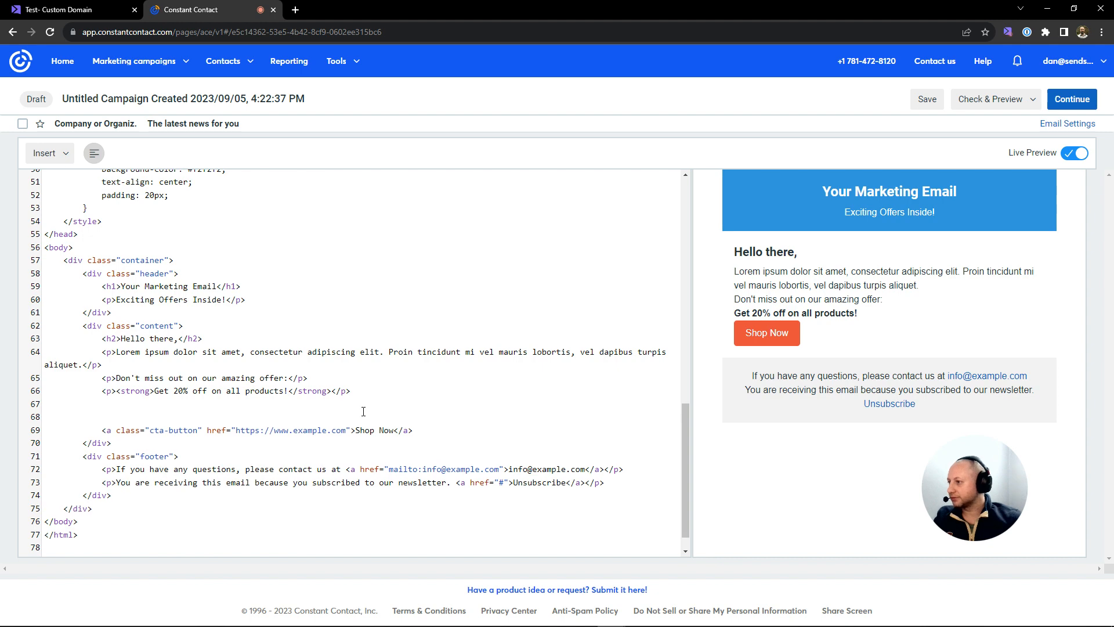
left_click(72, 8)
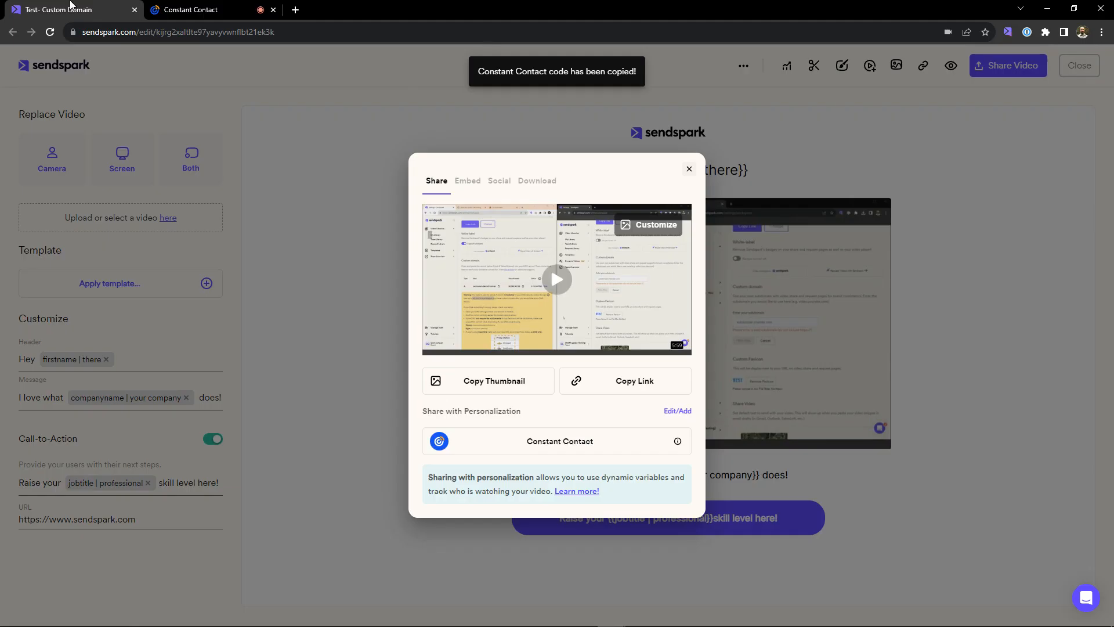
left_click(551, 443)
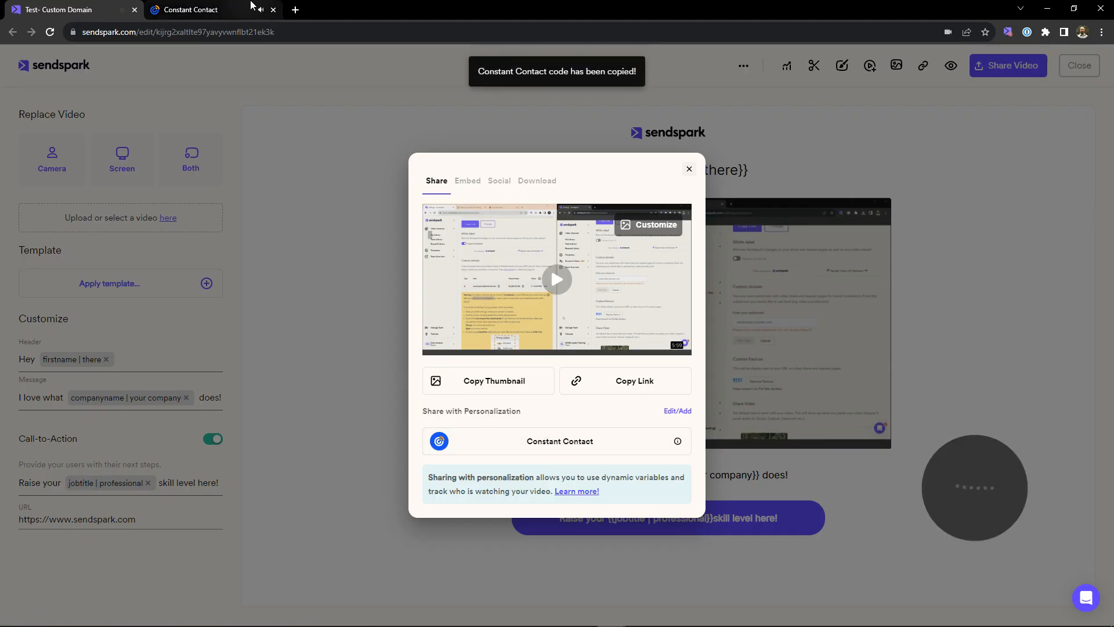
left_click(191, 9)
left_click(122, 405)
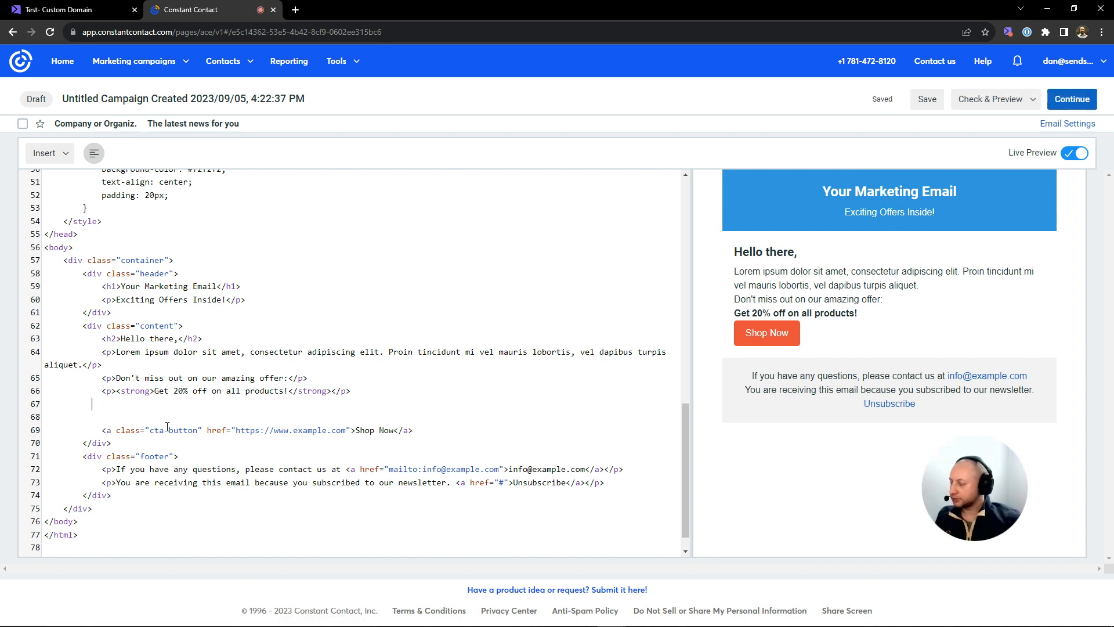
key("ctrl+v")
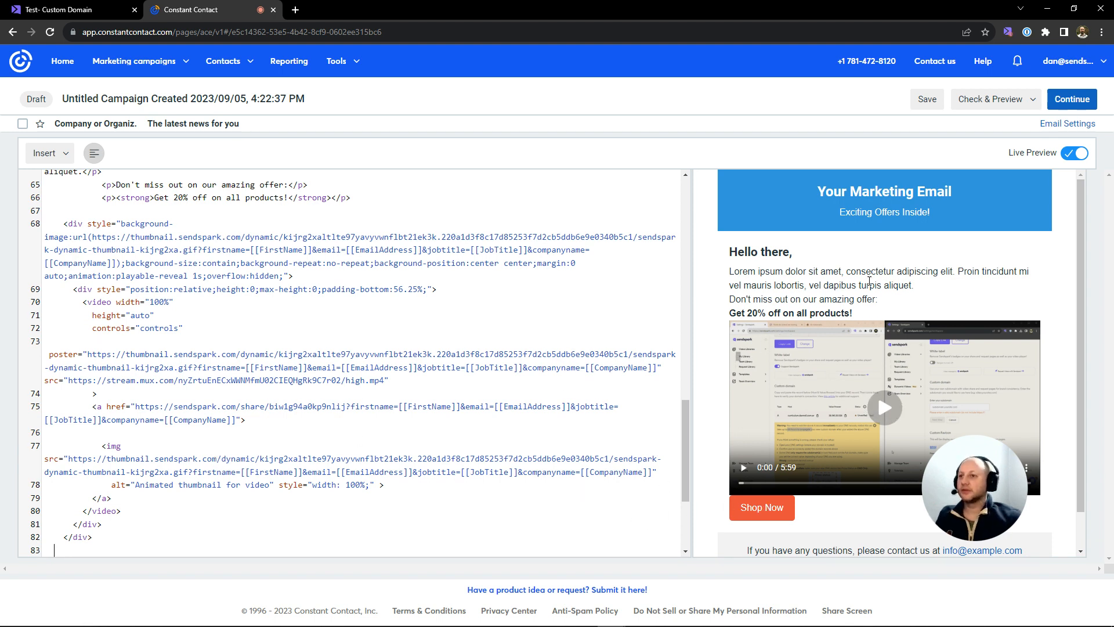
left_click_drag(993, 486, 1006, 464)
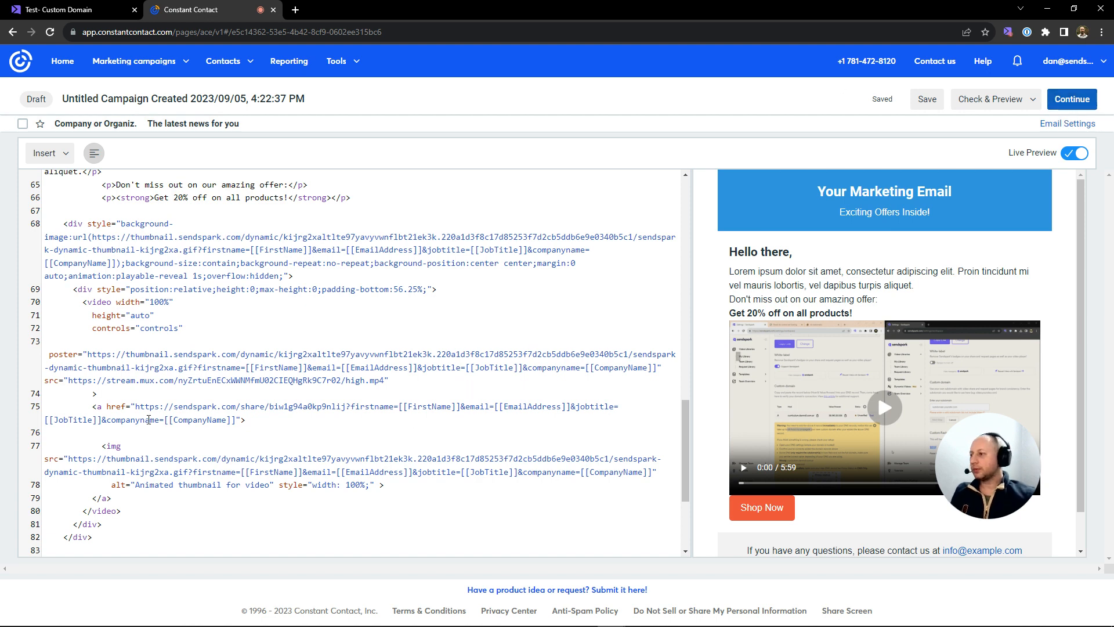
Insert the Job Title contact detail as a personalization tag on a new line below the closing html tag
scroll(99, 414, "down", 3)
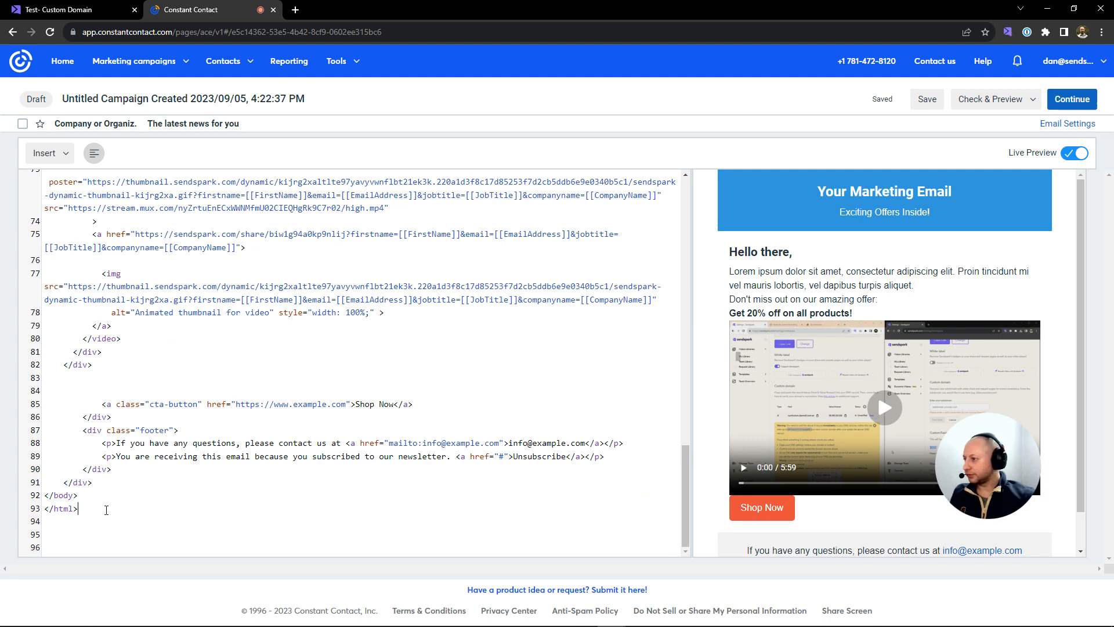
key("Return")
key("Return")
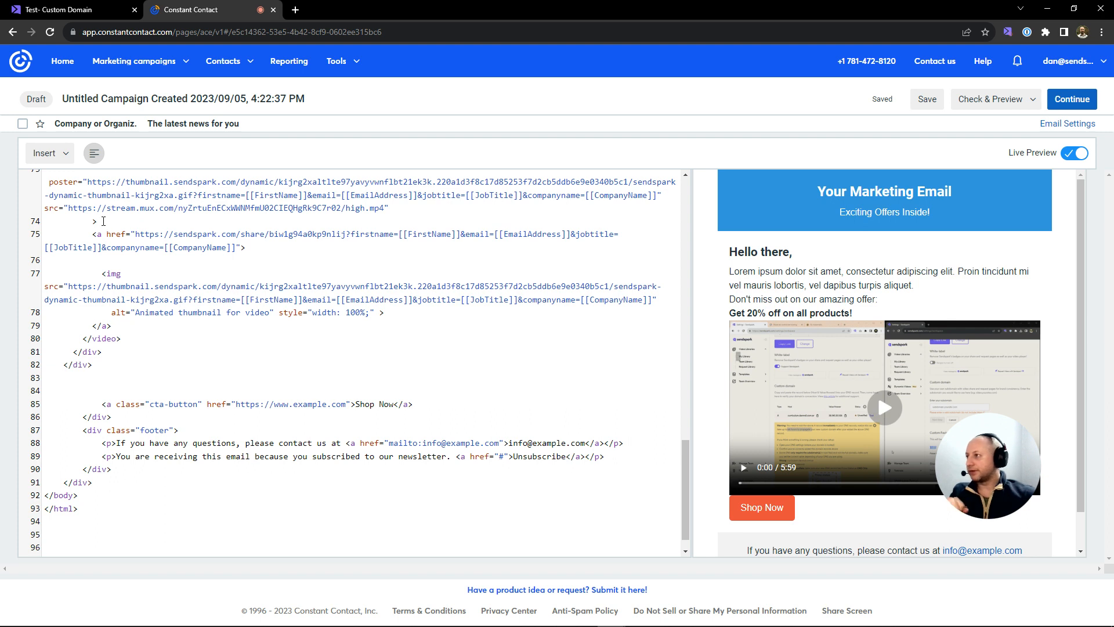
left_click(63, 162)
left_click(75, 227)
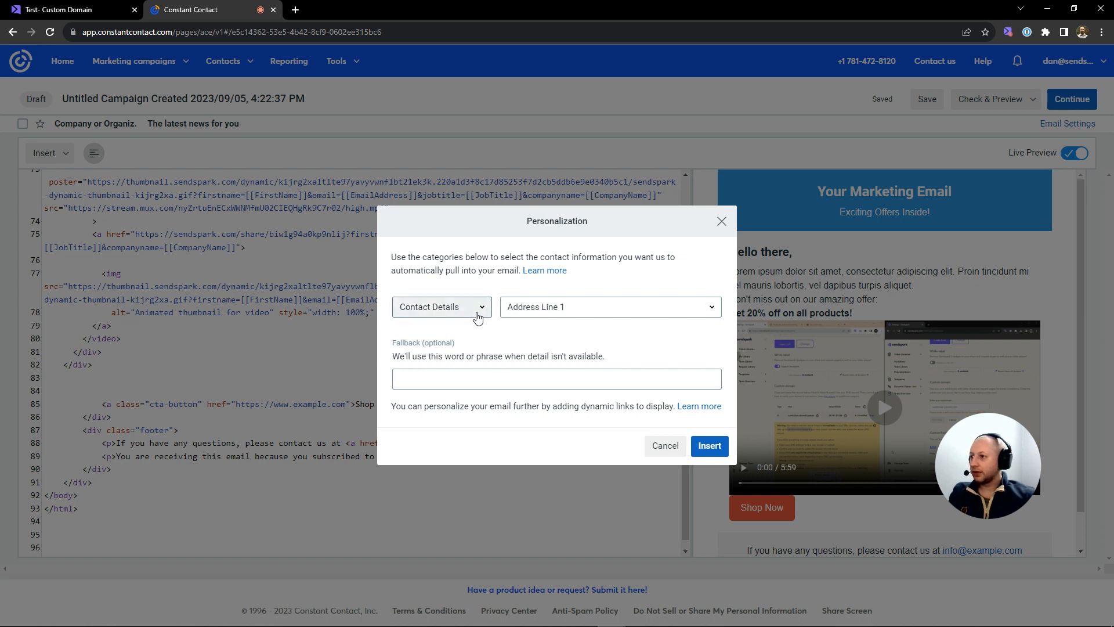
left_click(467, 315)
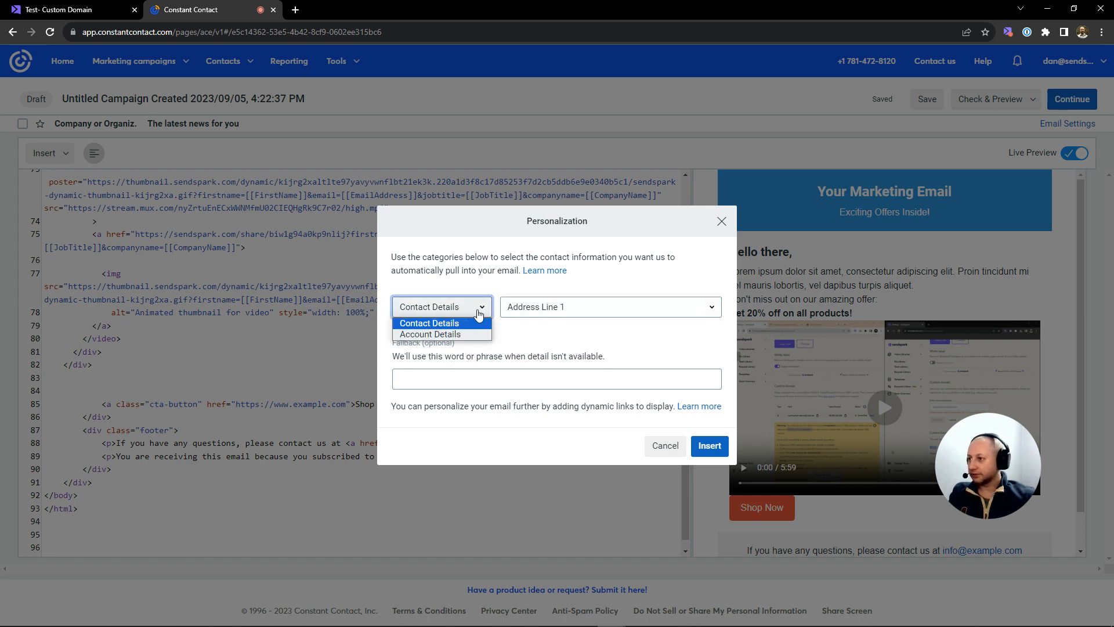
left_click(472, 321)
left_click(573, 314)
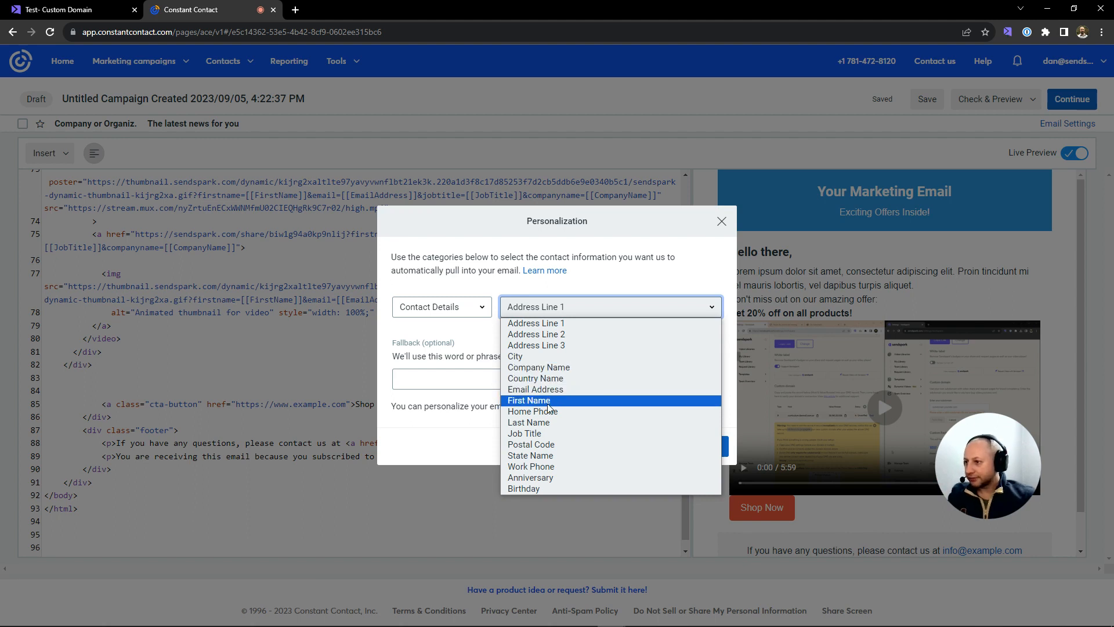
left_click(552, 434)
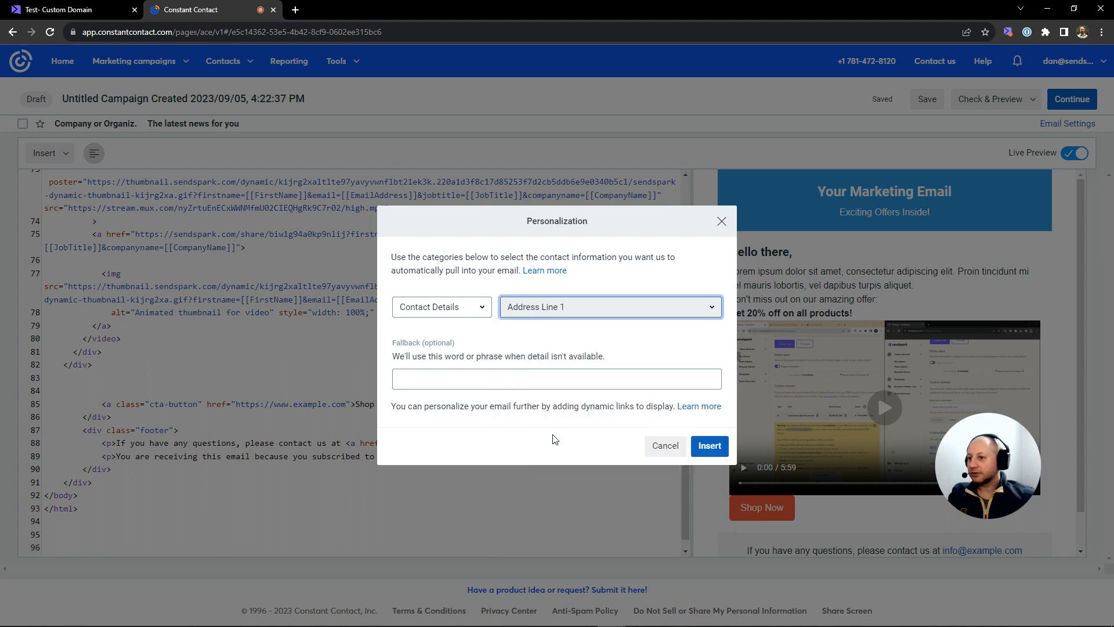
left_click(710, 446)
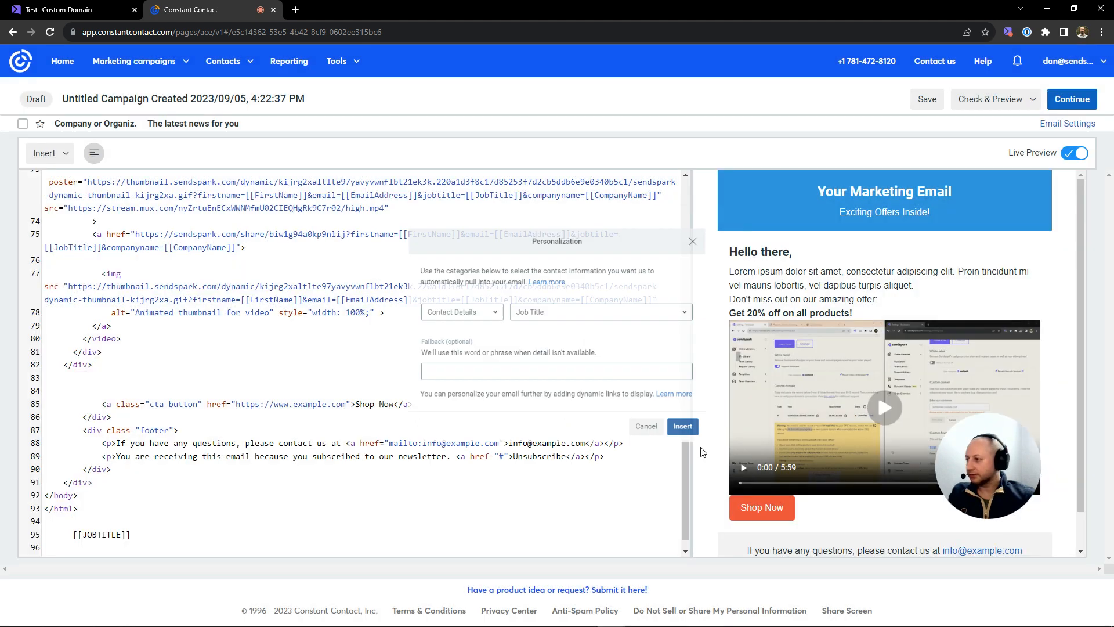
Add text around the job title tag so the line reads "Your [[JOBTITLE]] profession is something..."
left_click(65, 531)
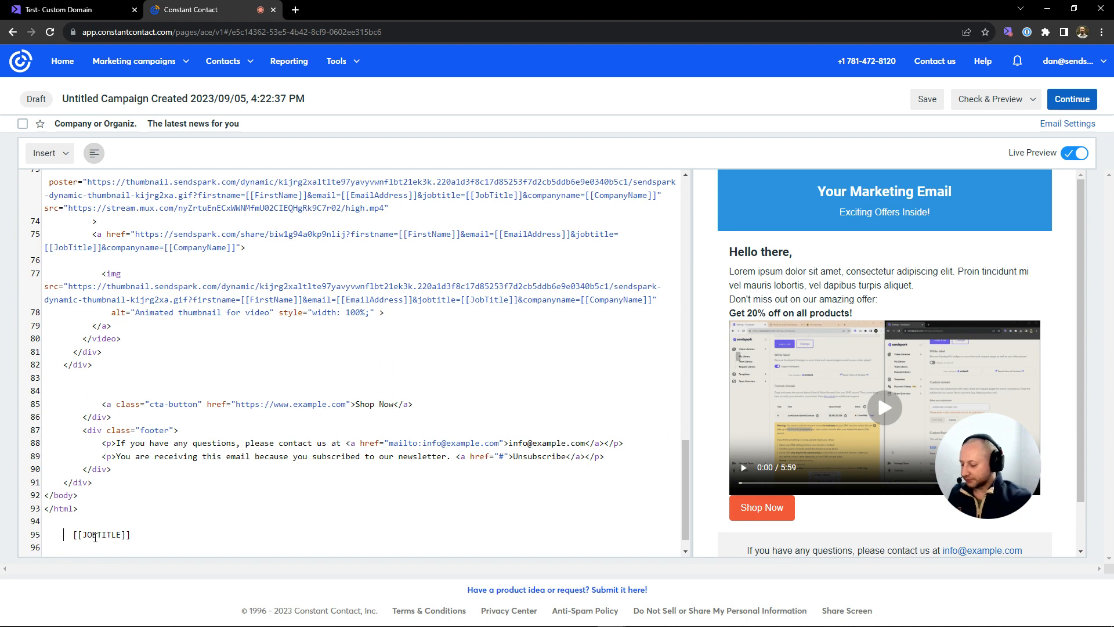
type("Your")
key("BackSpace")
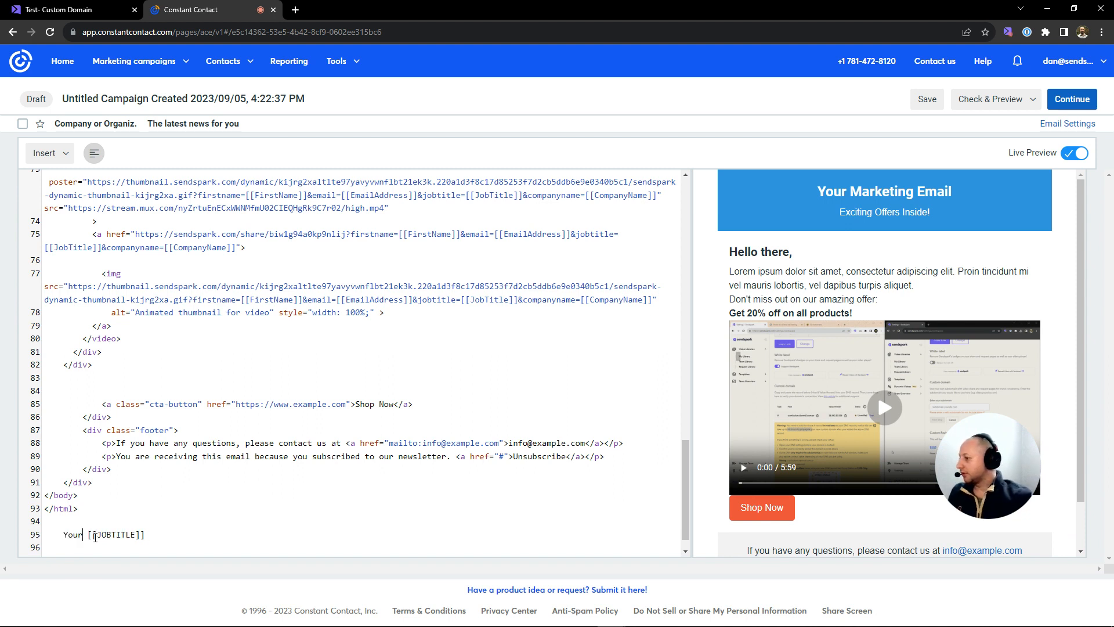
type("profession is something...")
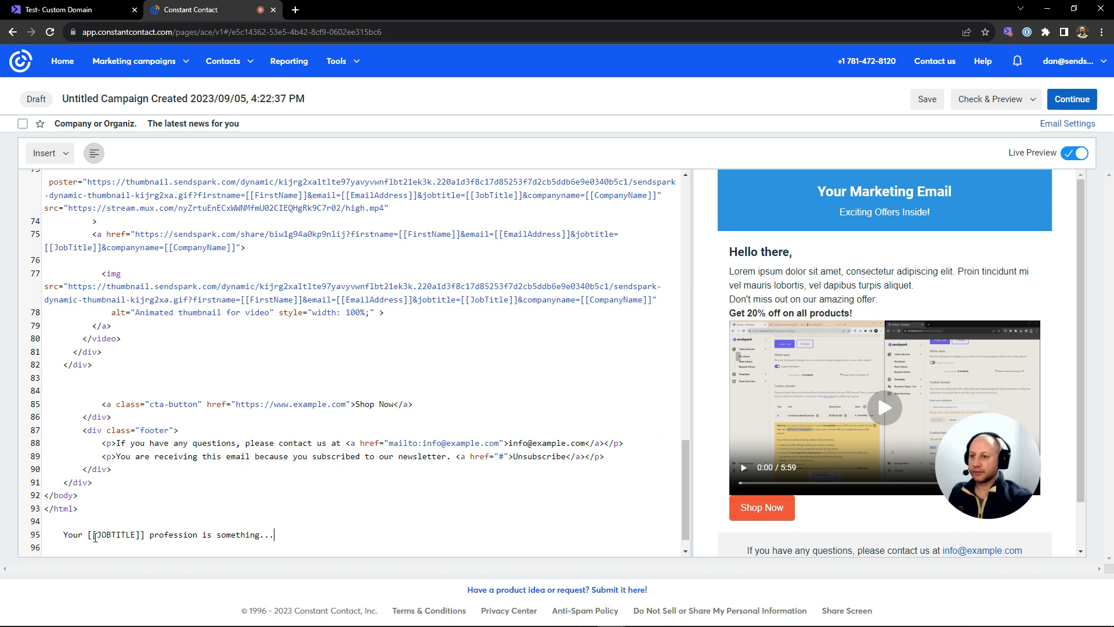
left_click(489, 490)
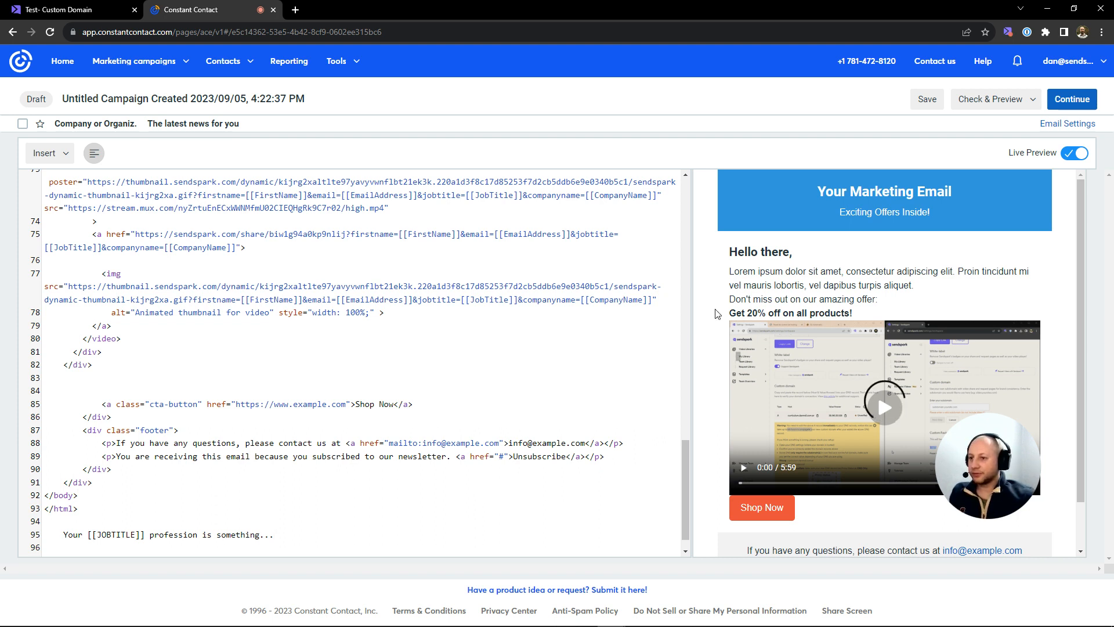
Check the job title sentence at the end of the live preview and delete it from the email code
scroll(341, 400, "down", 1)
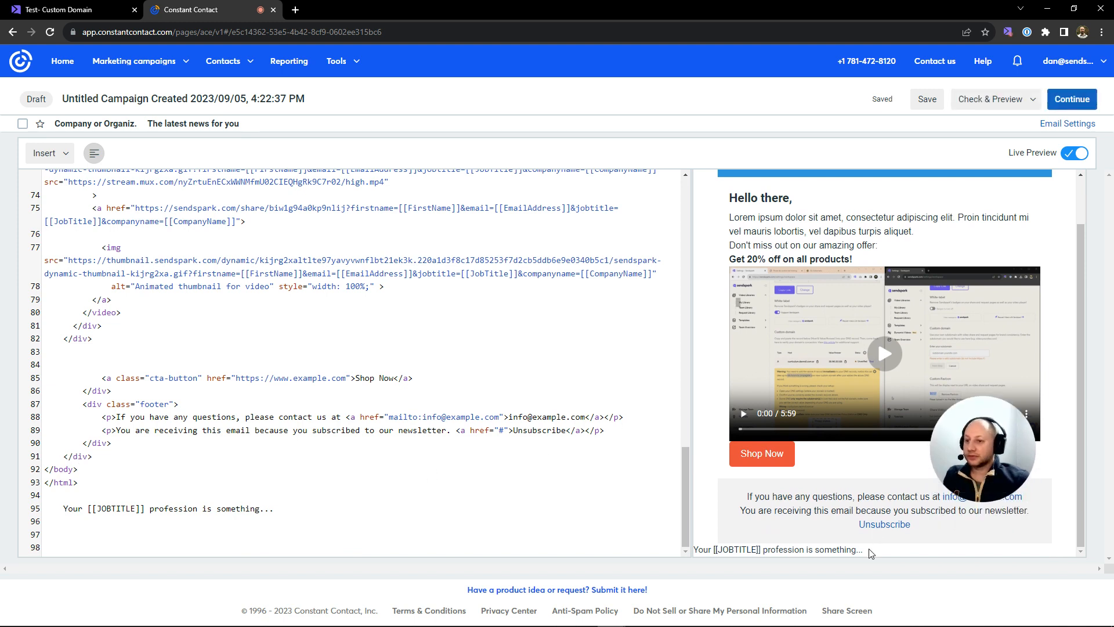
left_click_drag(868, 556, 695, 560)
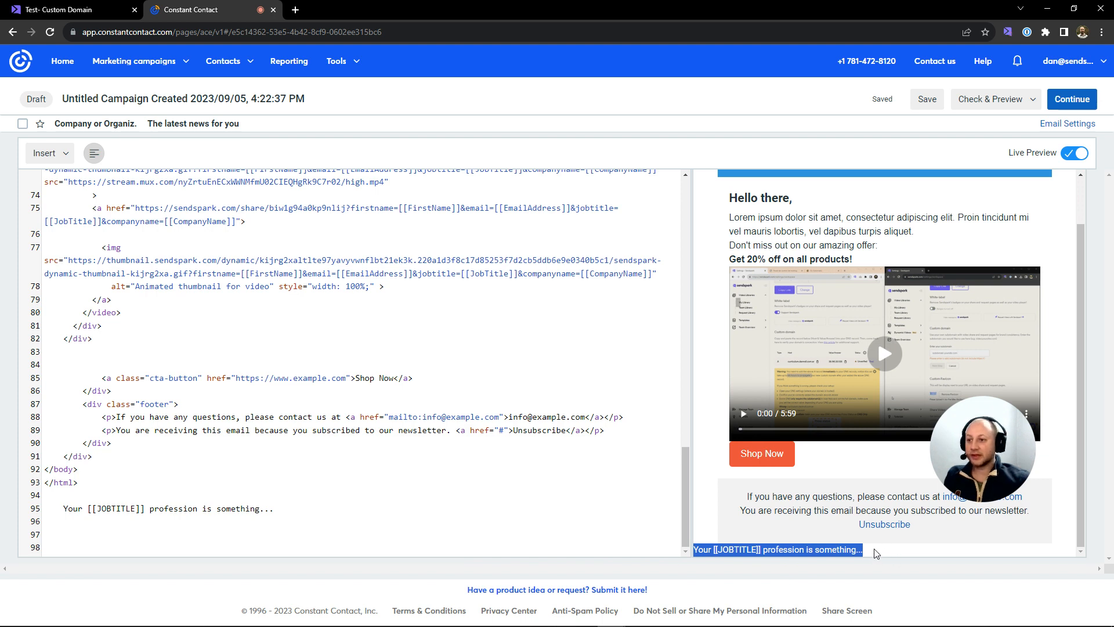
left_click_drag(698, 549, 887, 550)
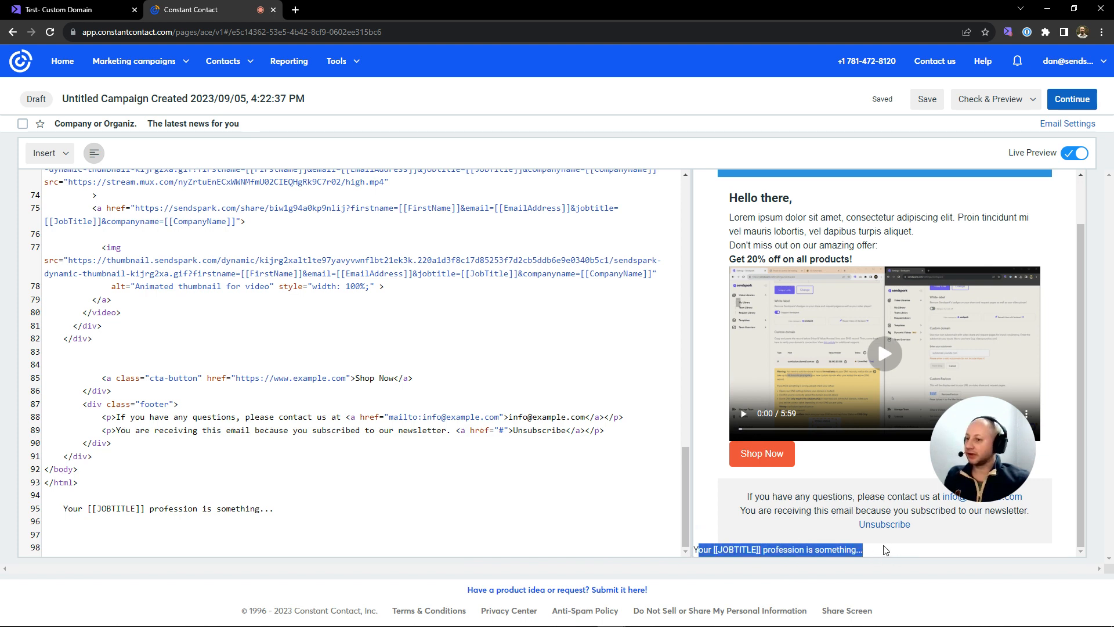
left_click_drag(290, 509, 63, 508)
key("BackSpace")
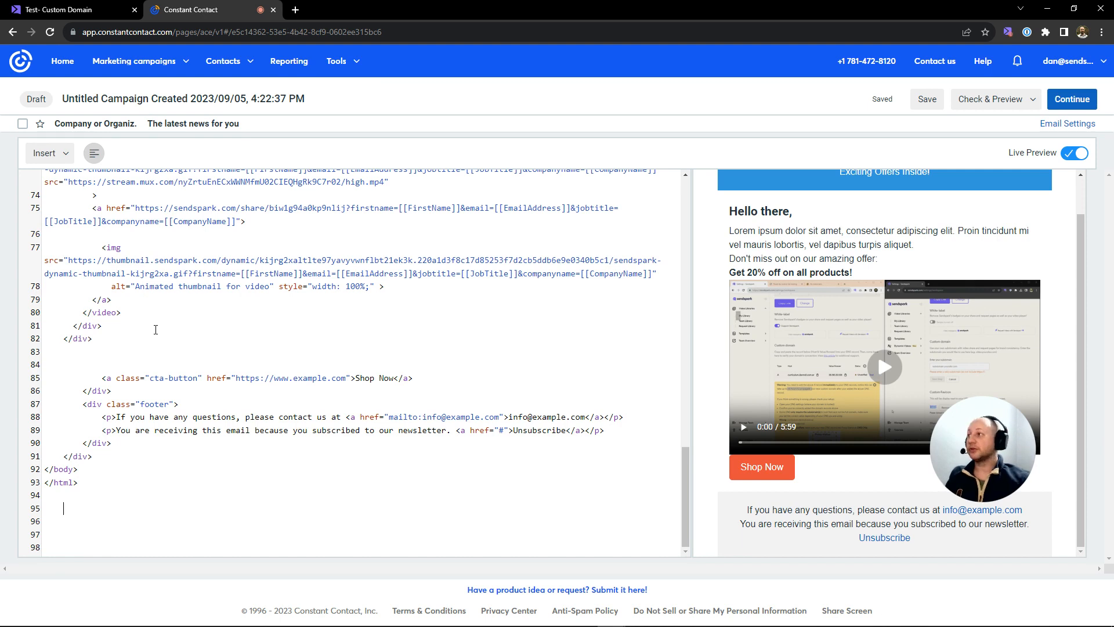
Set up a First Name personalization with the fallback text "there", and cancel without inserting it
left_click(48, 153)
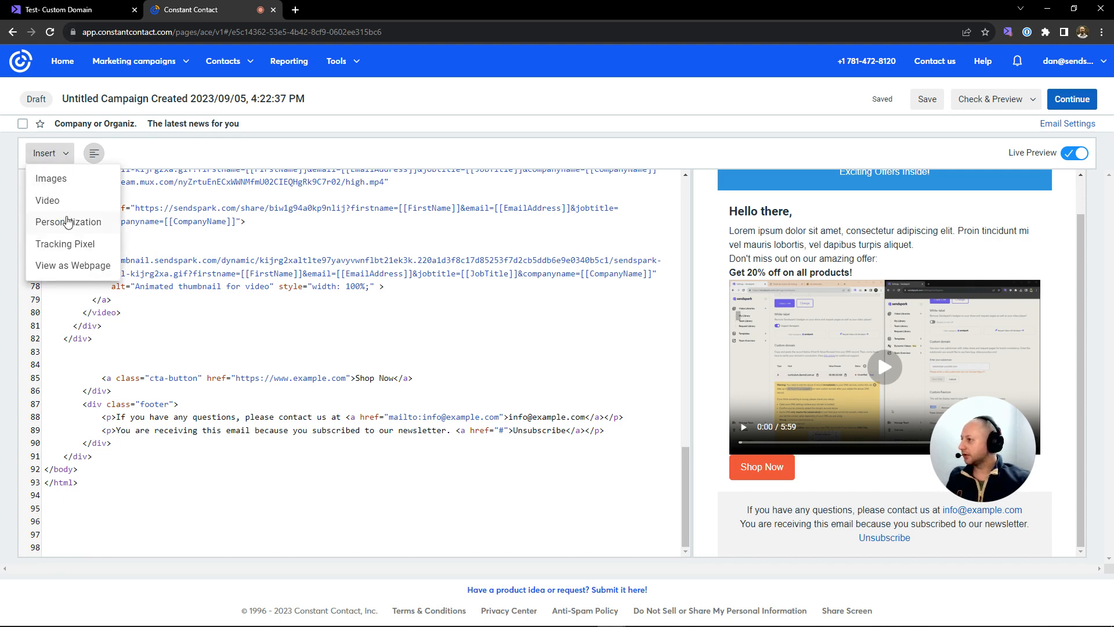
left_click(68, 222)
left_click(504, 377)
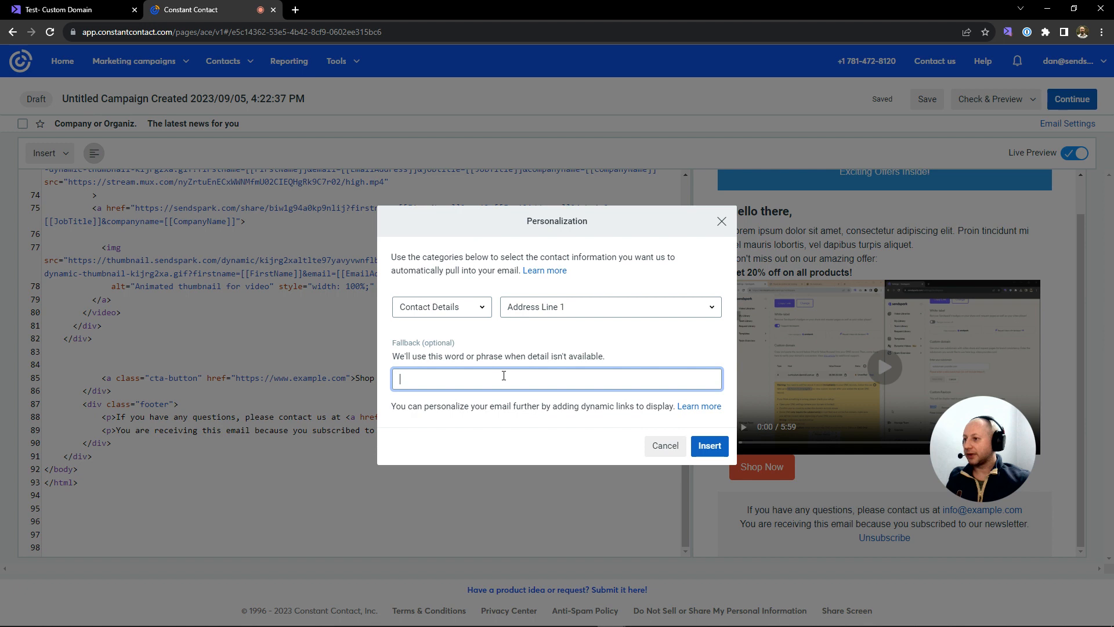
left_click(559, 310)
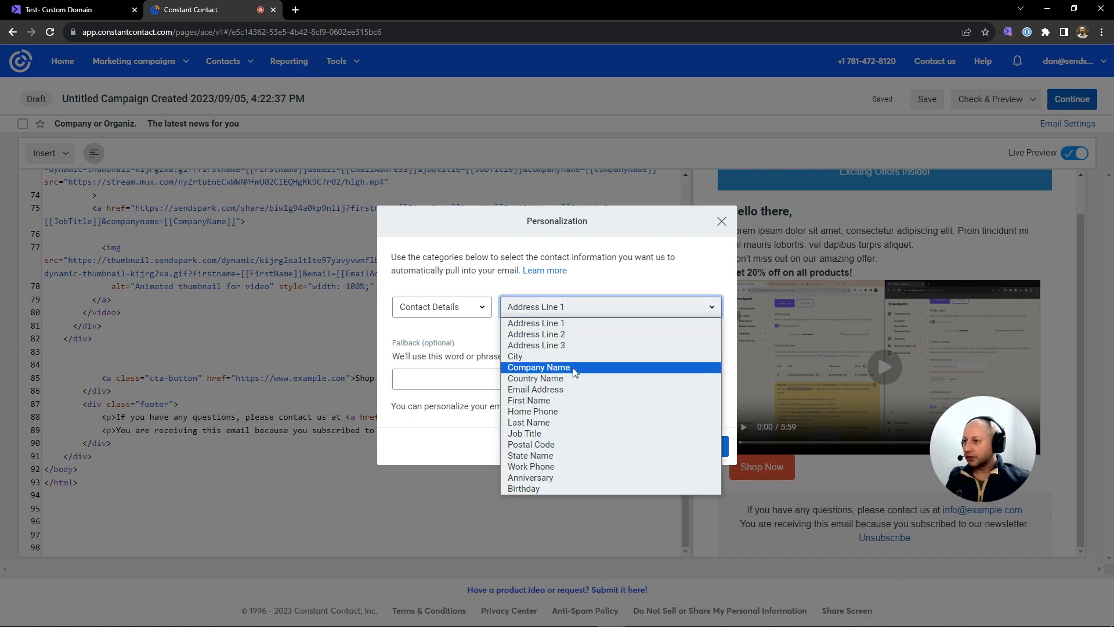
left_click(567, 400)
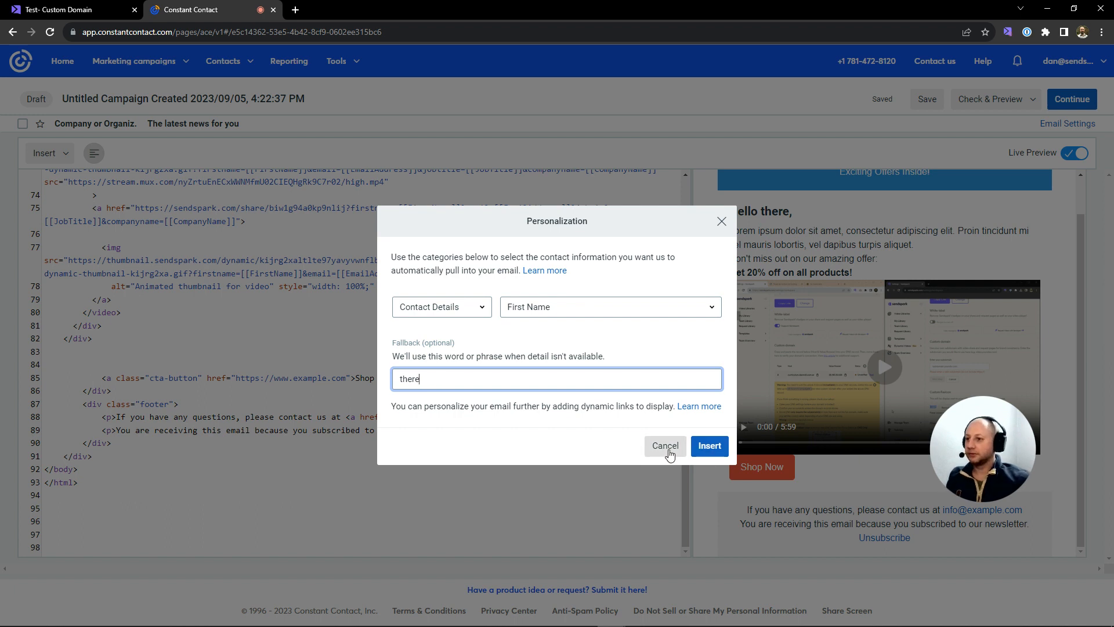
left_click(665, 445)
scroll(186, 488, "up", 3)
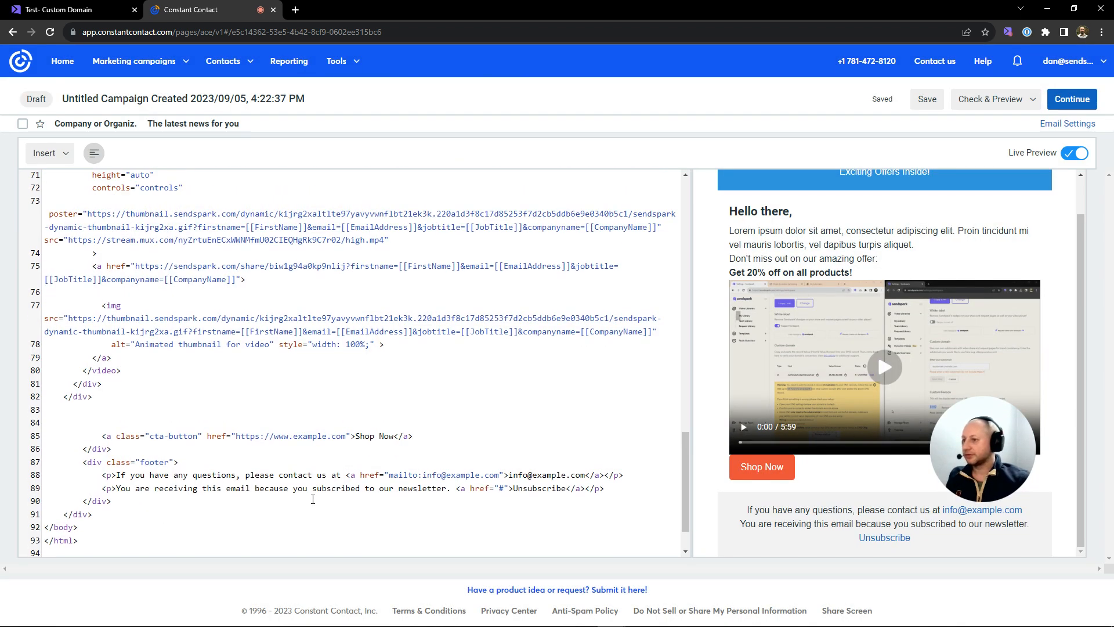
scroll(263, 449, "down", 3)
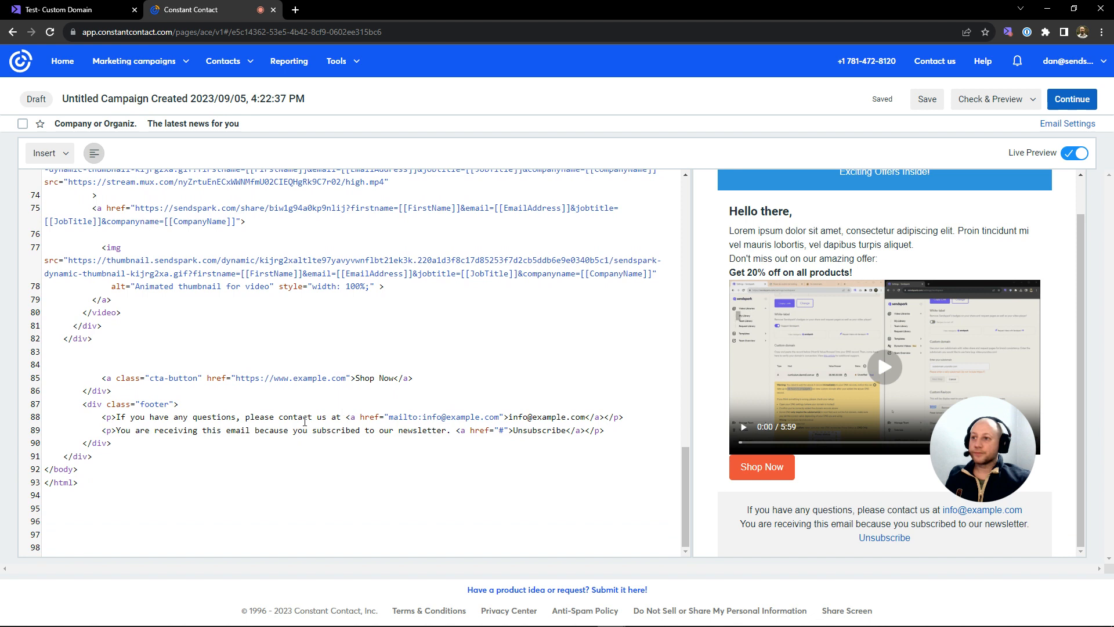
left_click(63, 508)
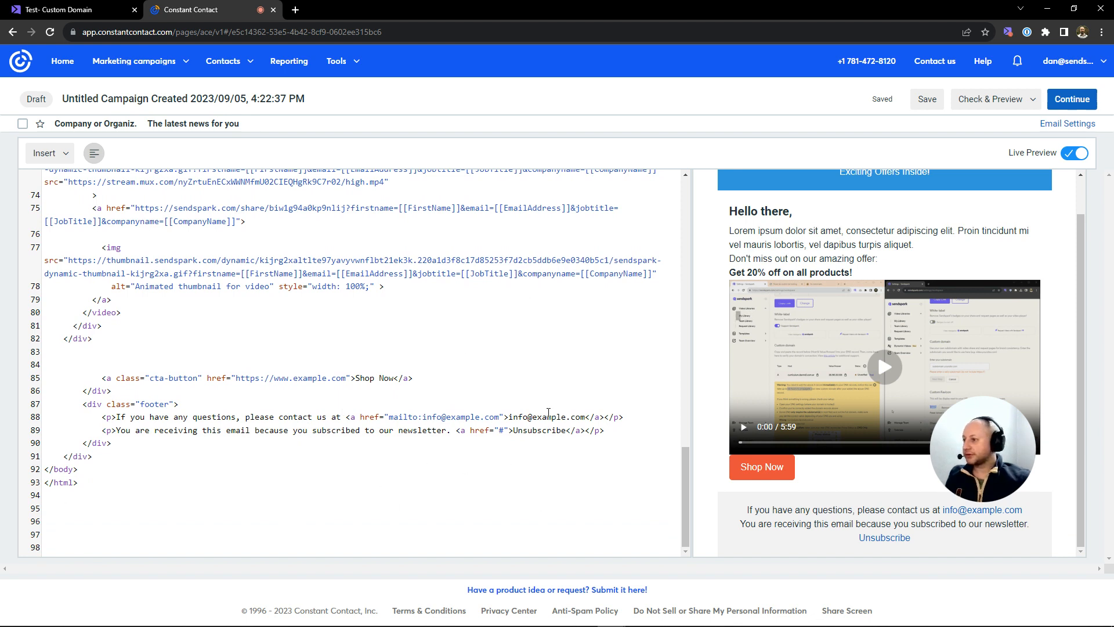
left_click_drag(774, 244, 886, 275)
scroll(886, 275, "up", 1)
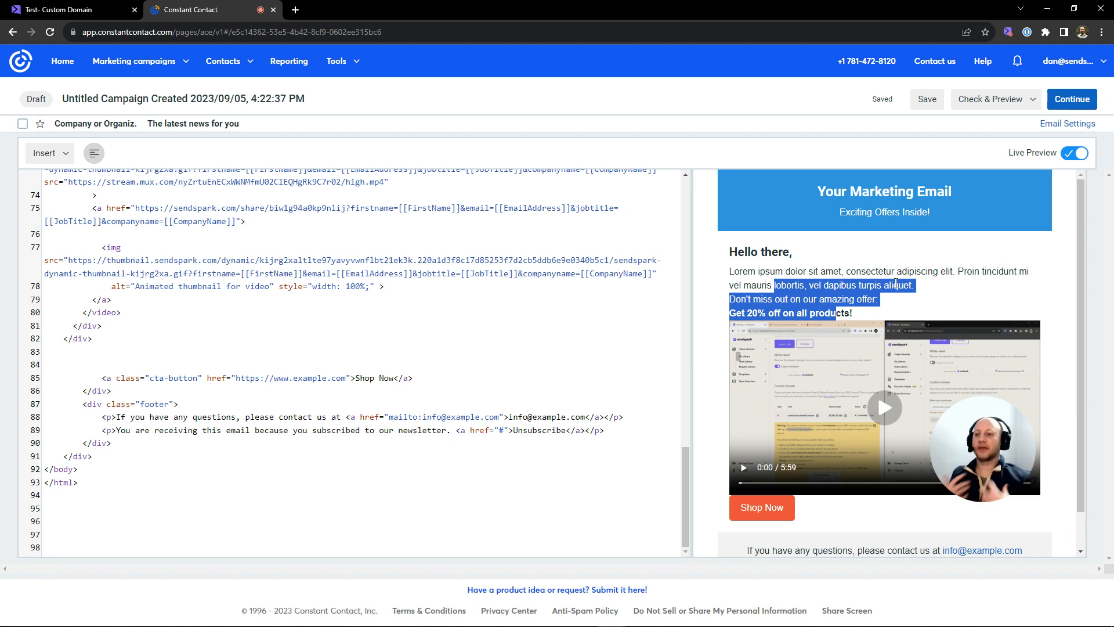
Continue to the campaign's recipient and sending settings and keep the General Interest email list selected
left_click(1072, 100)
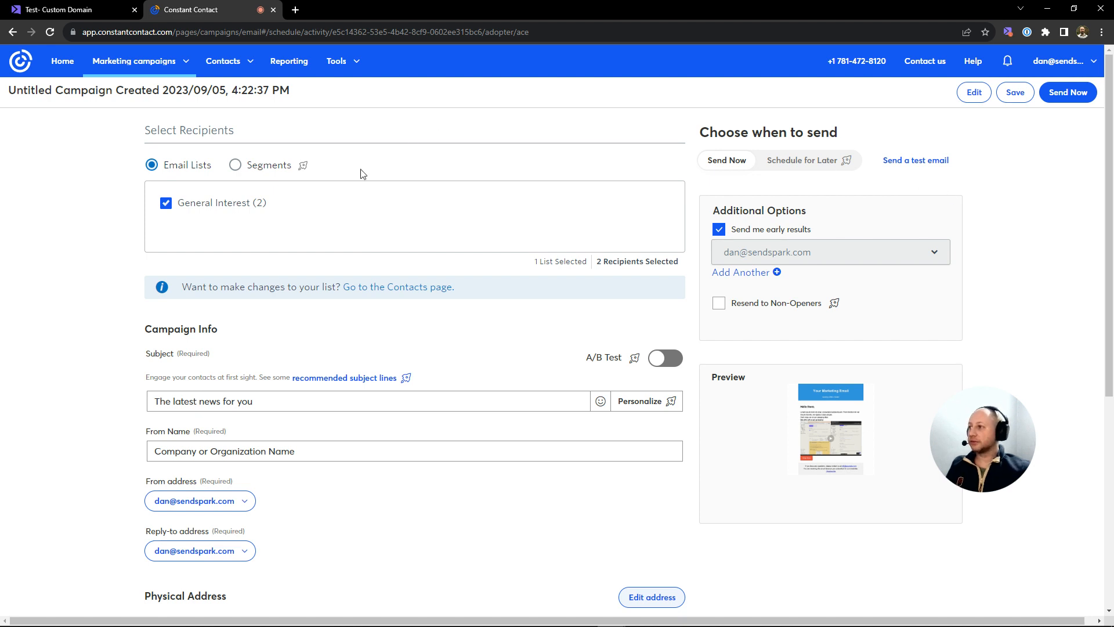
left_click(169, 210)
left_click(170, 209)
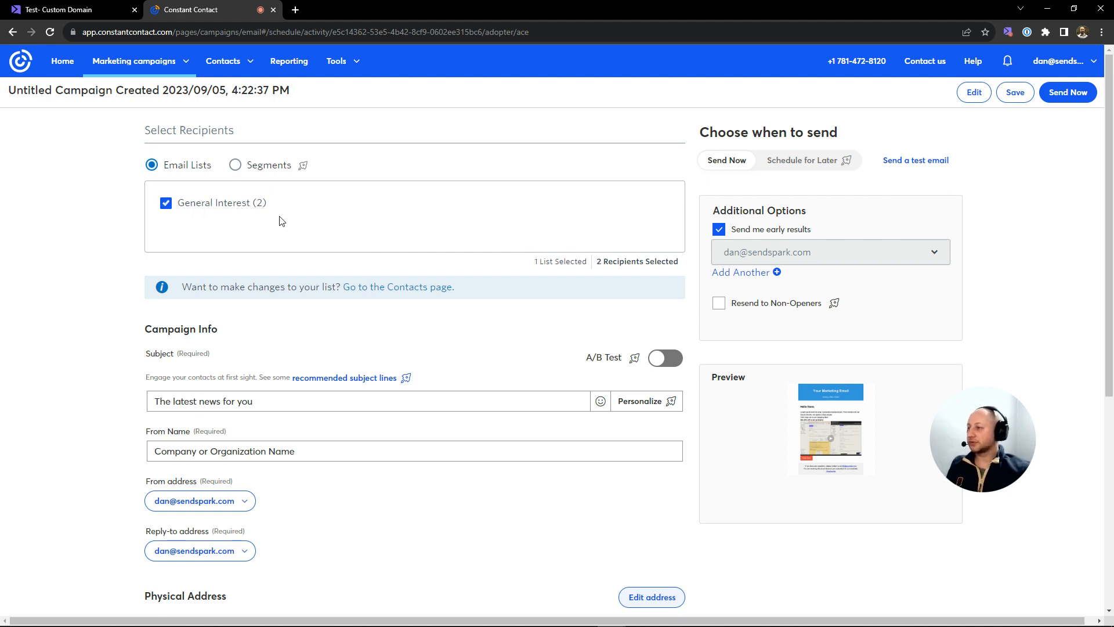